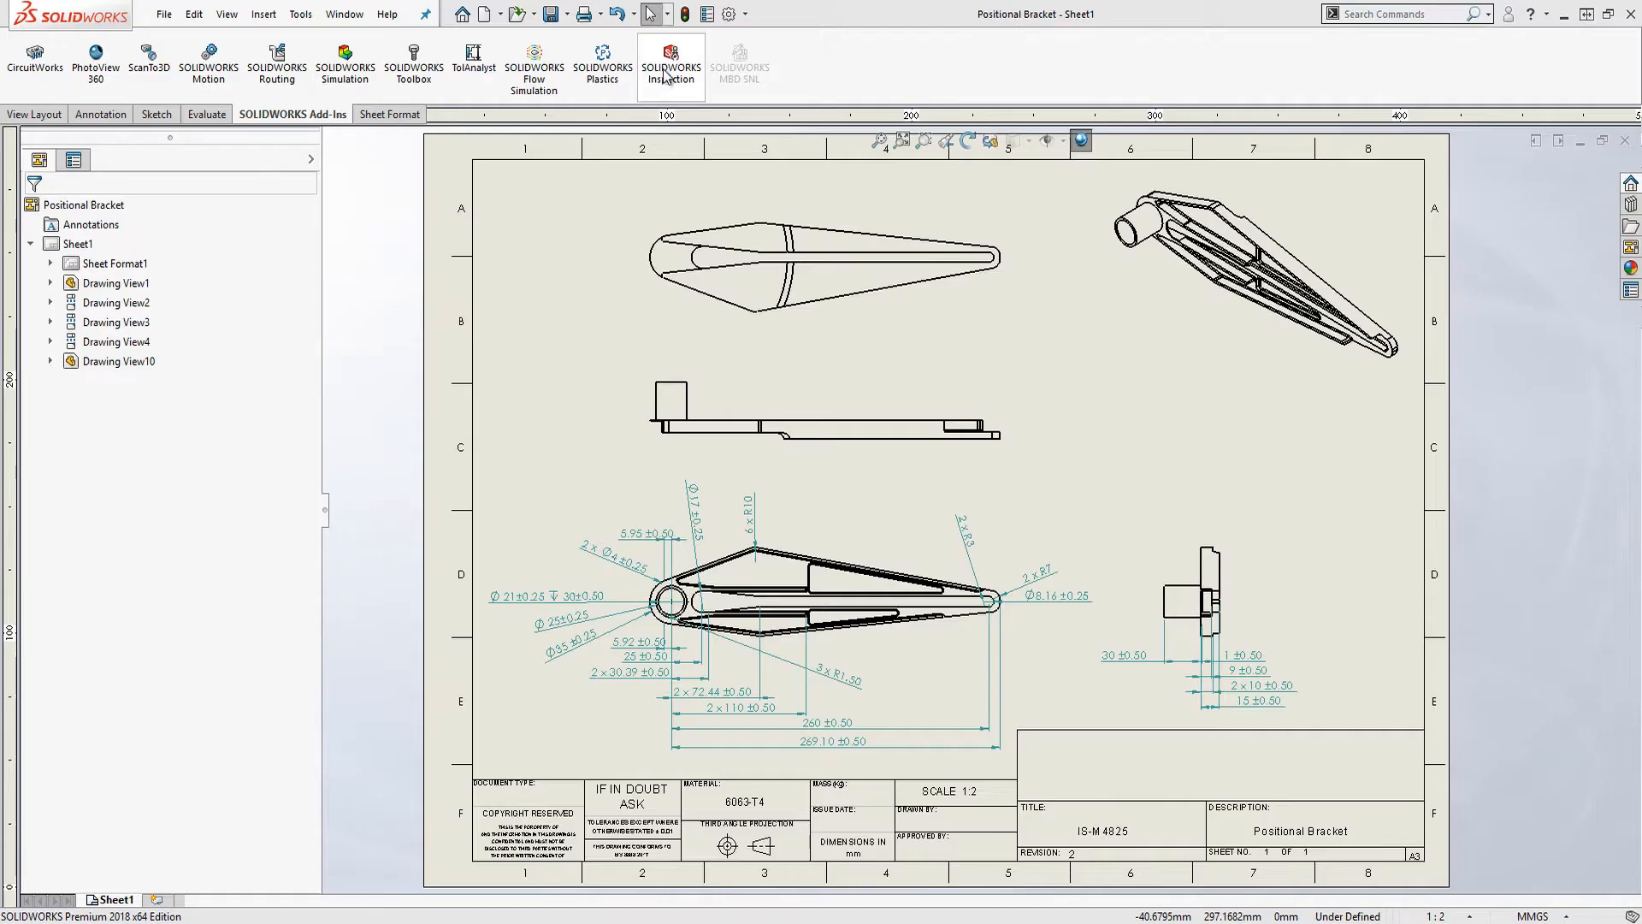
Enable the SOLIDWORKS Inspection add-in and start a new inspection project for the Positional Bracket drawing.
{"action": "left_click", "coordinate": [666, 75]}
{"action": "left_click", "coordinate": [472, 118]}
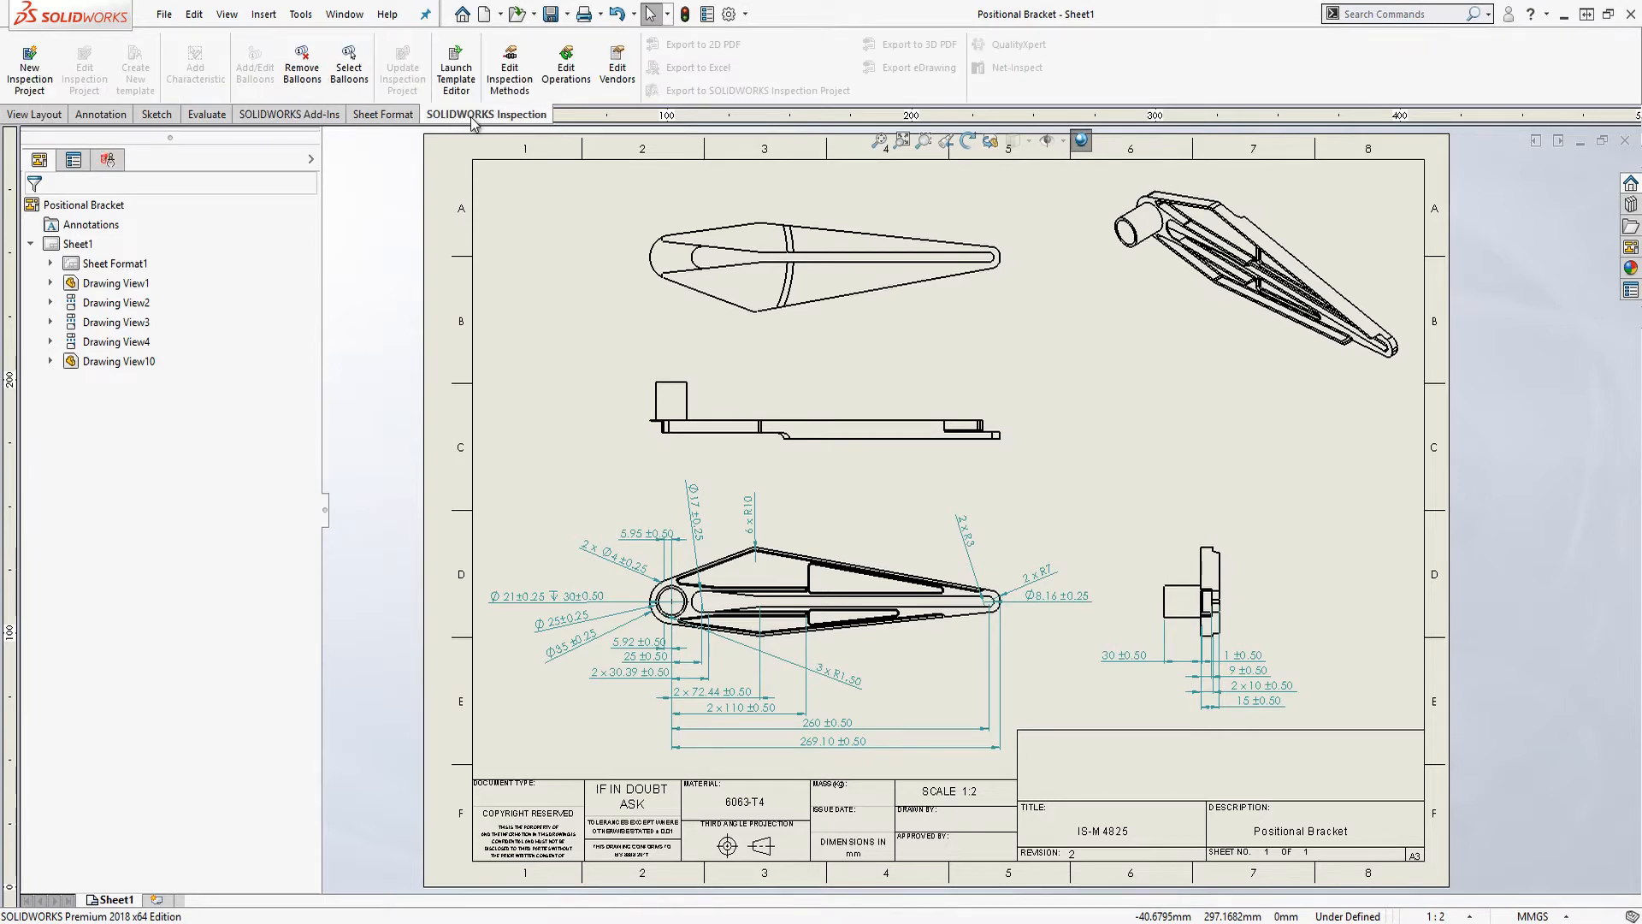
{"action": "left_click", "coordinate": [29, 72]}
{"action": "double_click", "coordinate": [35, 209]}
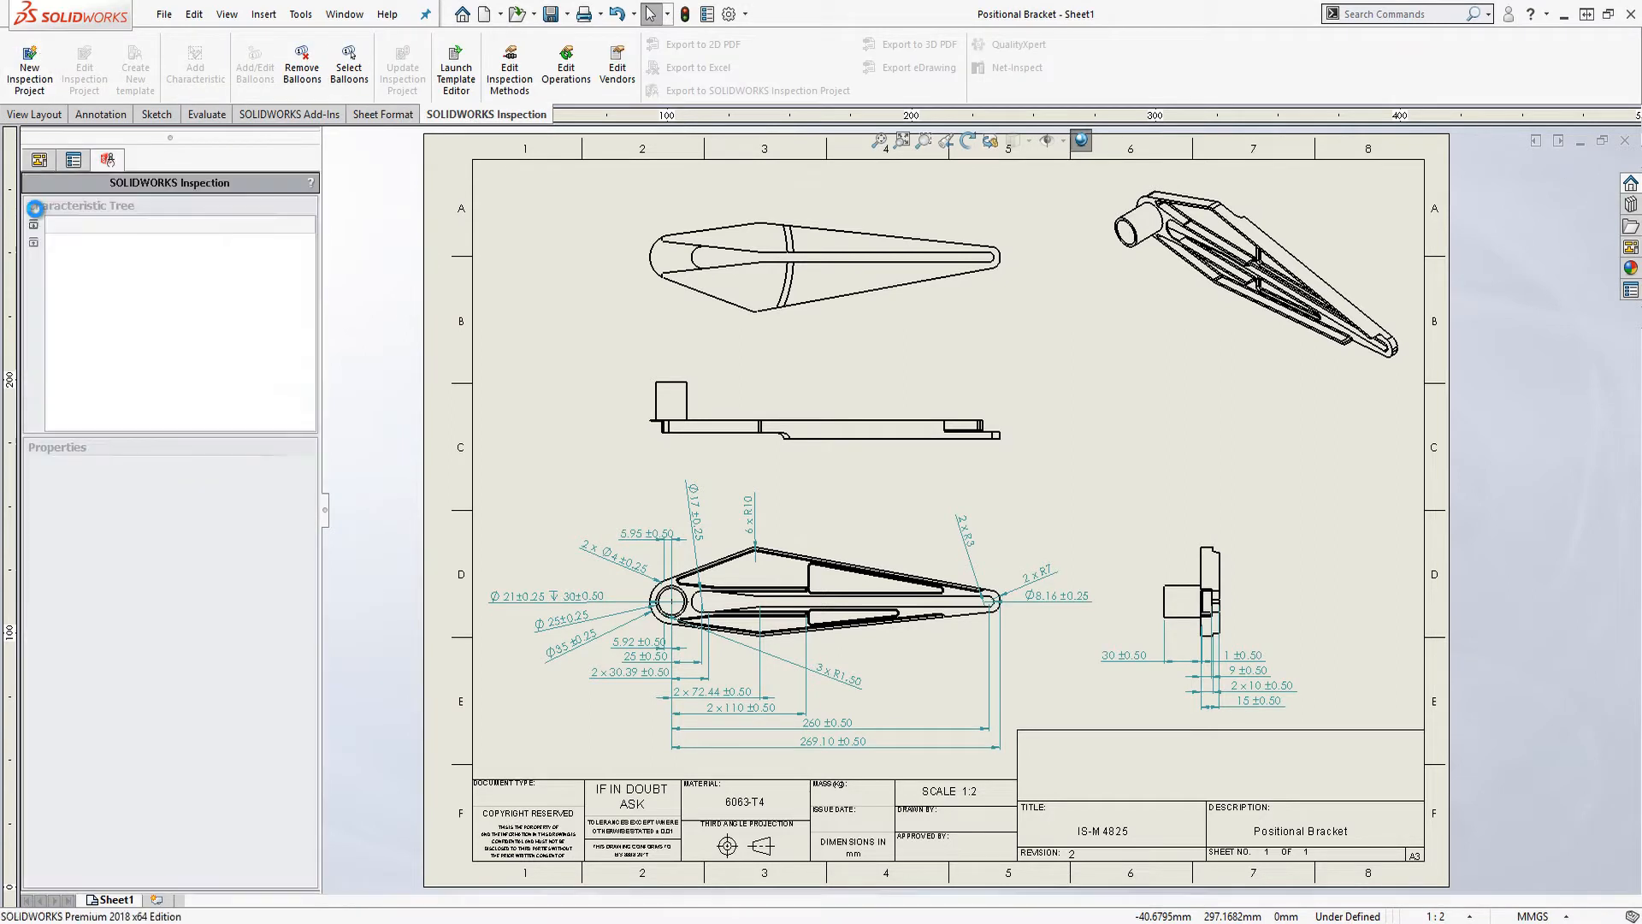
Link Part Name, Part Number and Part Revision to the model's Description, Part Number and Revision properties and create the inspection project.
{"action": "left_click", "coordinate": [90, 289]}
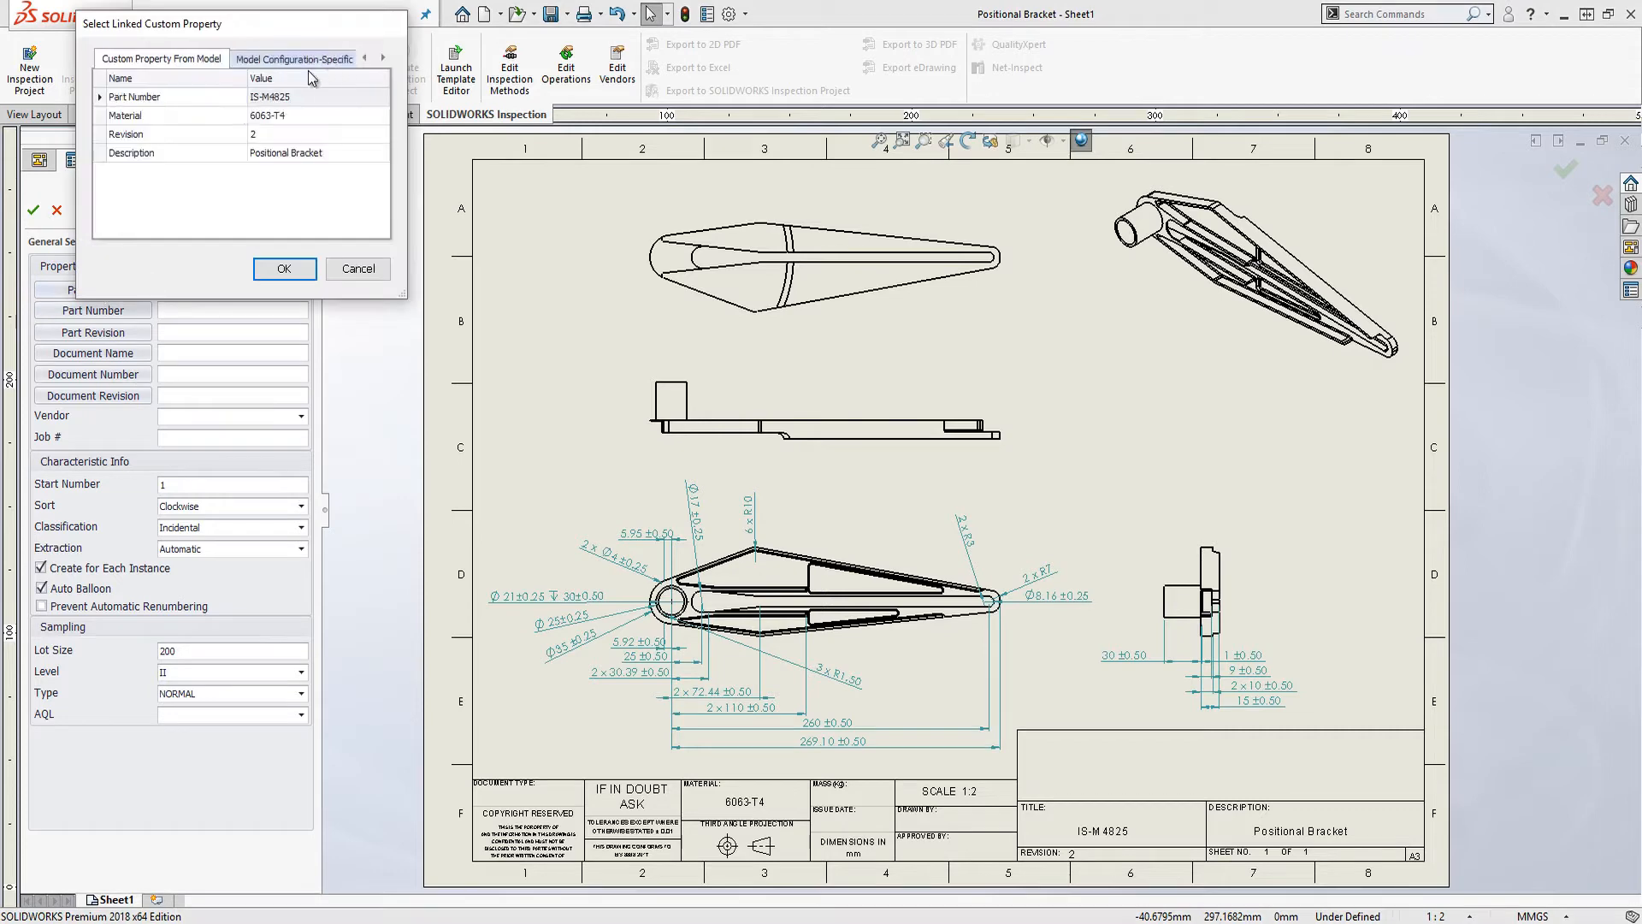
{"action": "double_click", "coordinate": [283, 152]}
{"action": "left_click", "coordinate": [94, 311]}
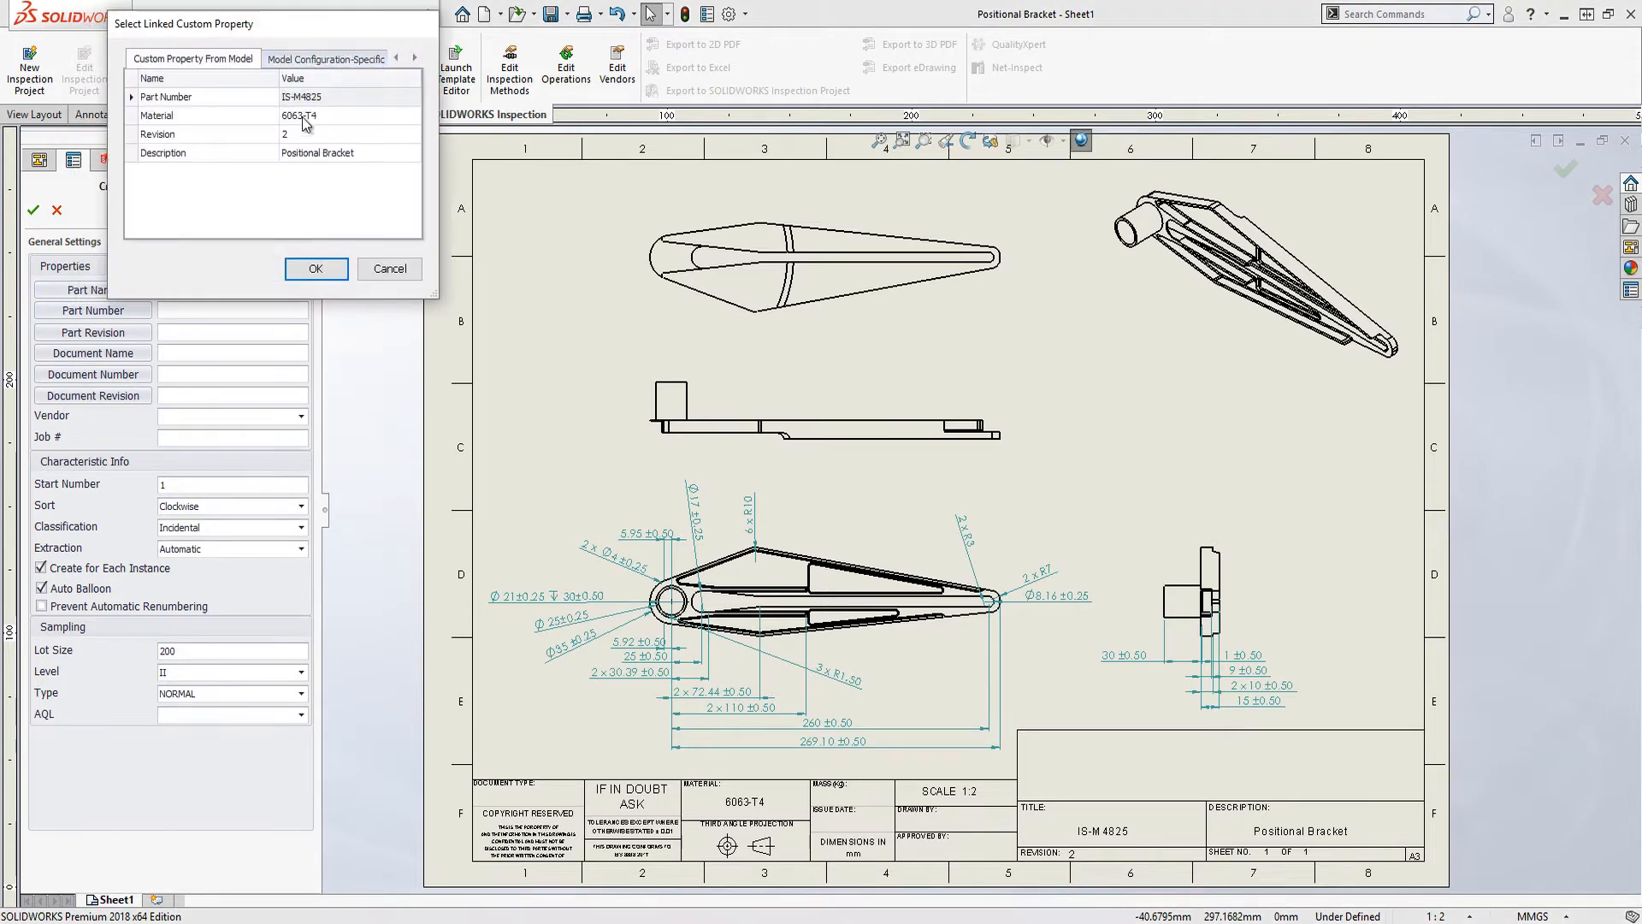
{"action": "double_click", "coordinate": [299, 96]}
{"action": "left_click", "coordinate": [133, 333]}
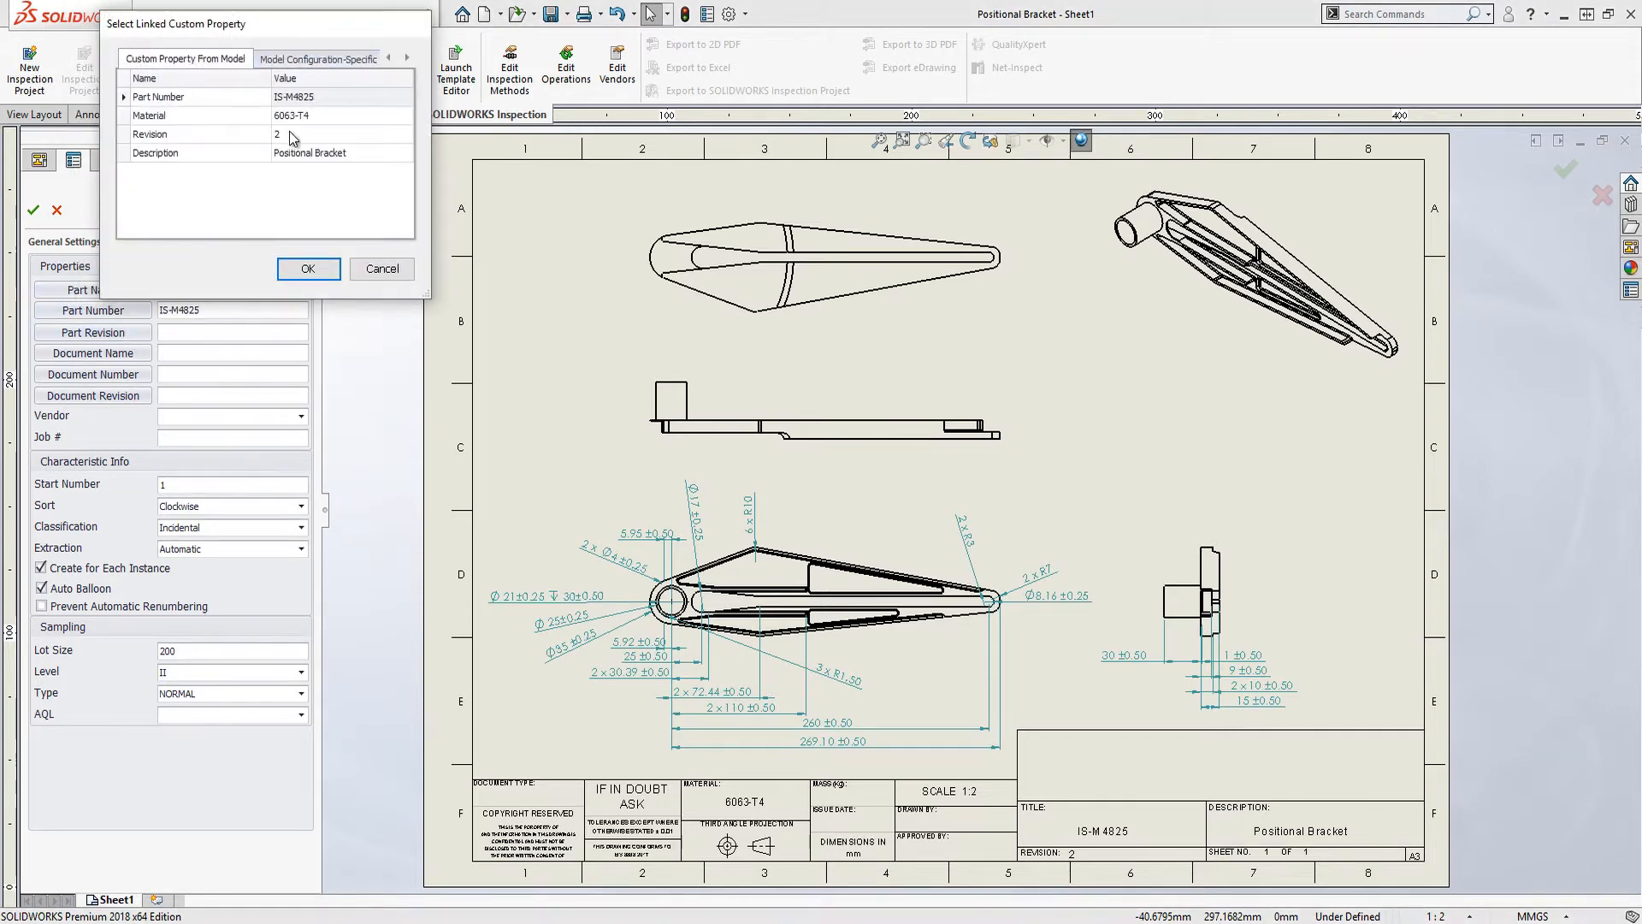
{"action": "double_click", "coordinate": [291, 134]}
{"action": "left_click", "coordinate": [309, 209]}
{"action": "left_click", "coordinate": [33, 209]}
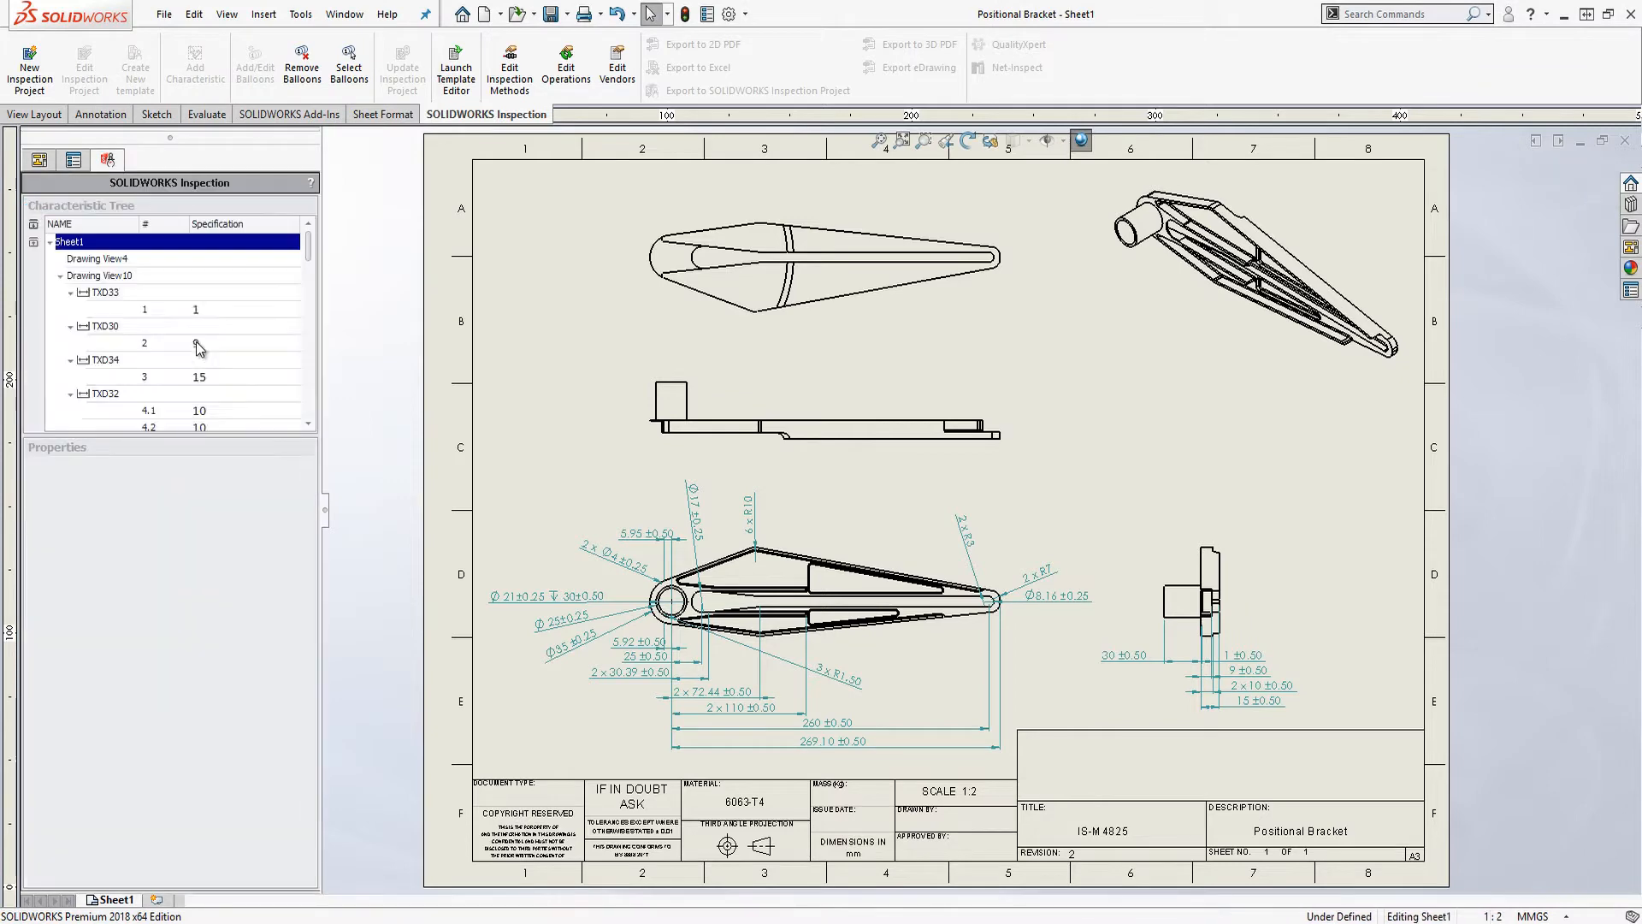
Export the ballooned characteristics to an Excel report using the AS9102.xlt template.
{"action": "left_click", "coordinate": [101, 328]}
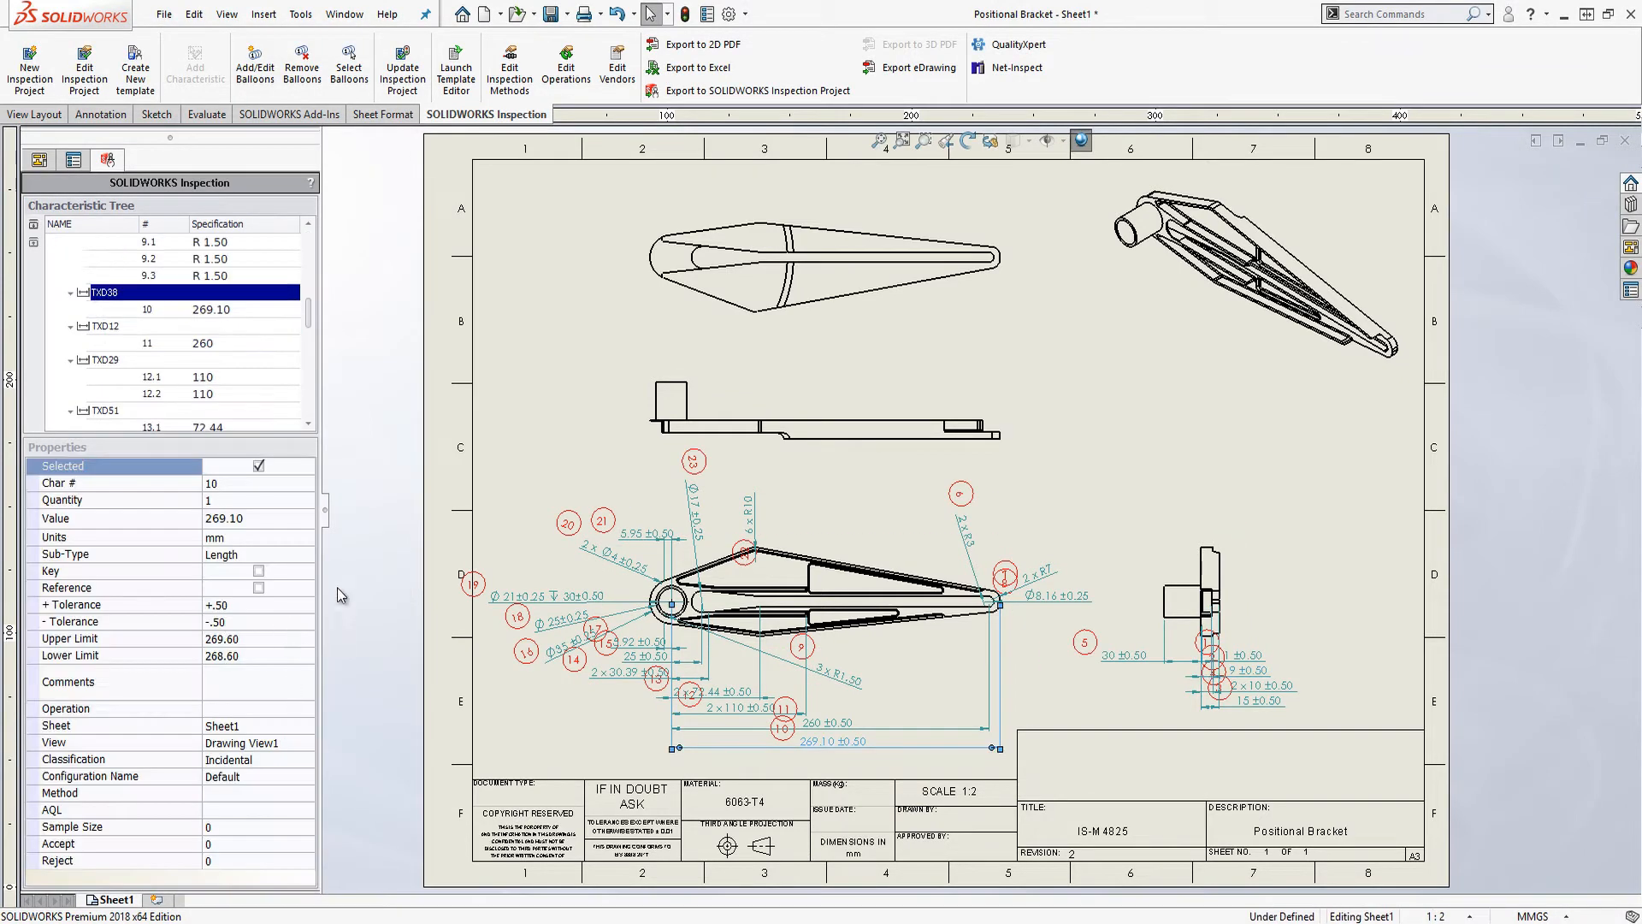
{"action": "left_click", "coordinate": [688, 68]}
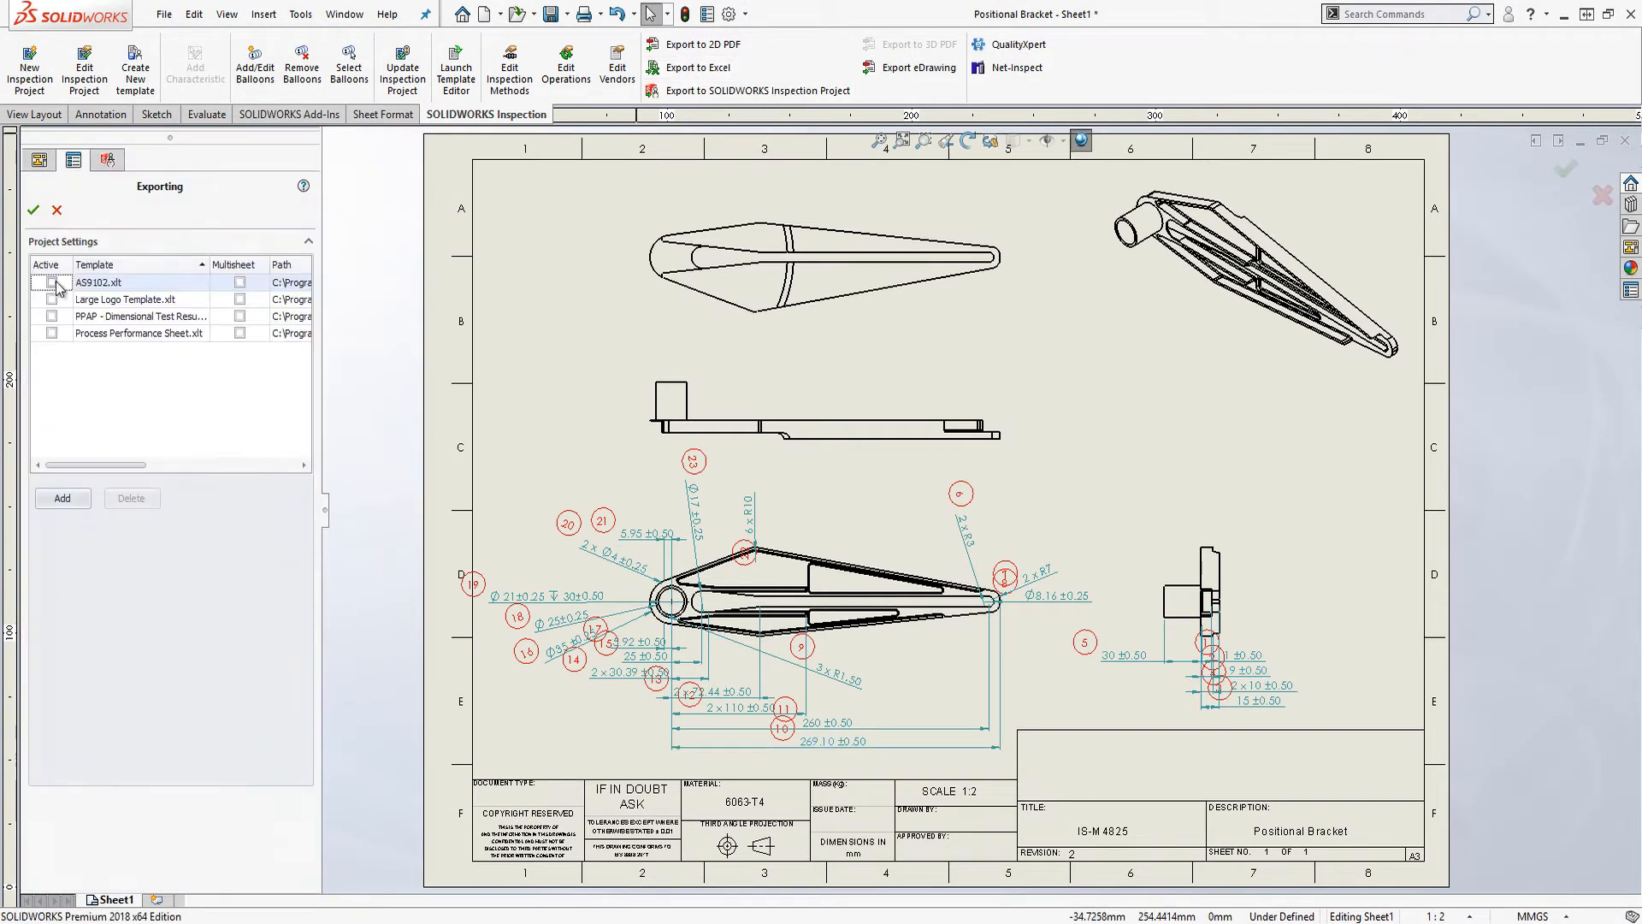
{"action": "left_click", "coordinate": [39, 210]}
{"action": "left_click", "coordinate": [729, 834]}
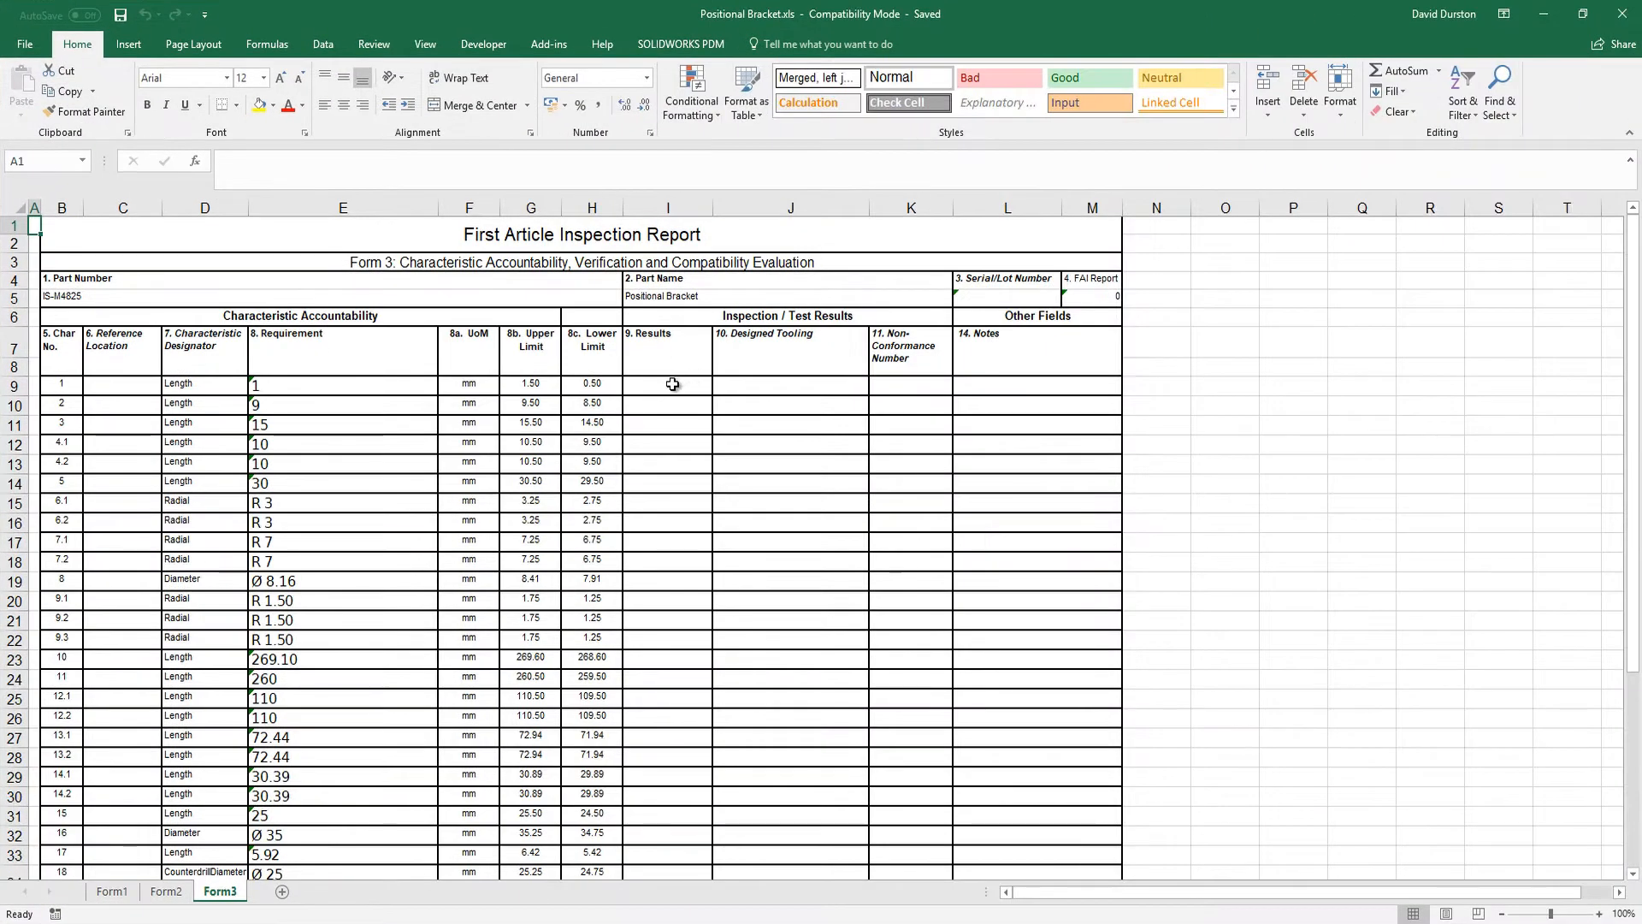
In the exported Excel report, enter the results 1, 9.5 and 16 for characteristics 1, 2 and 3.
{"action": "left_click", "coordinate": [672, 384]}
{"action": "type", "text": "1"}
{"action": "key", "text": "Return"}
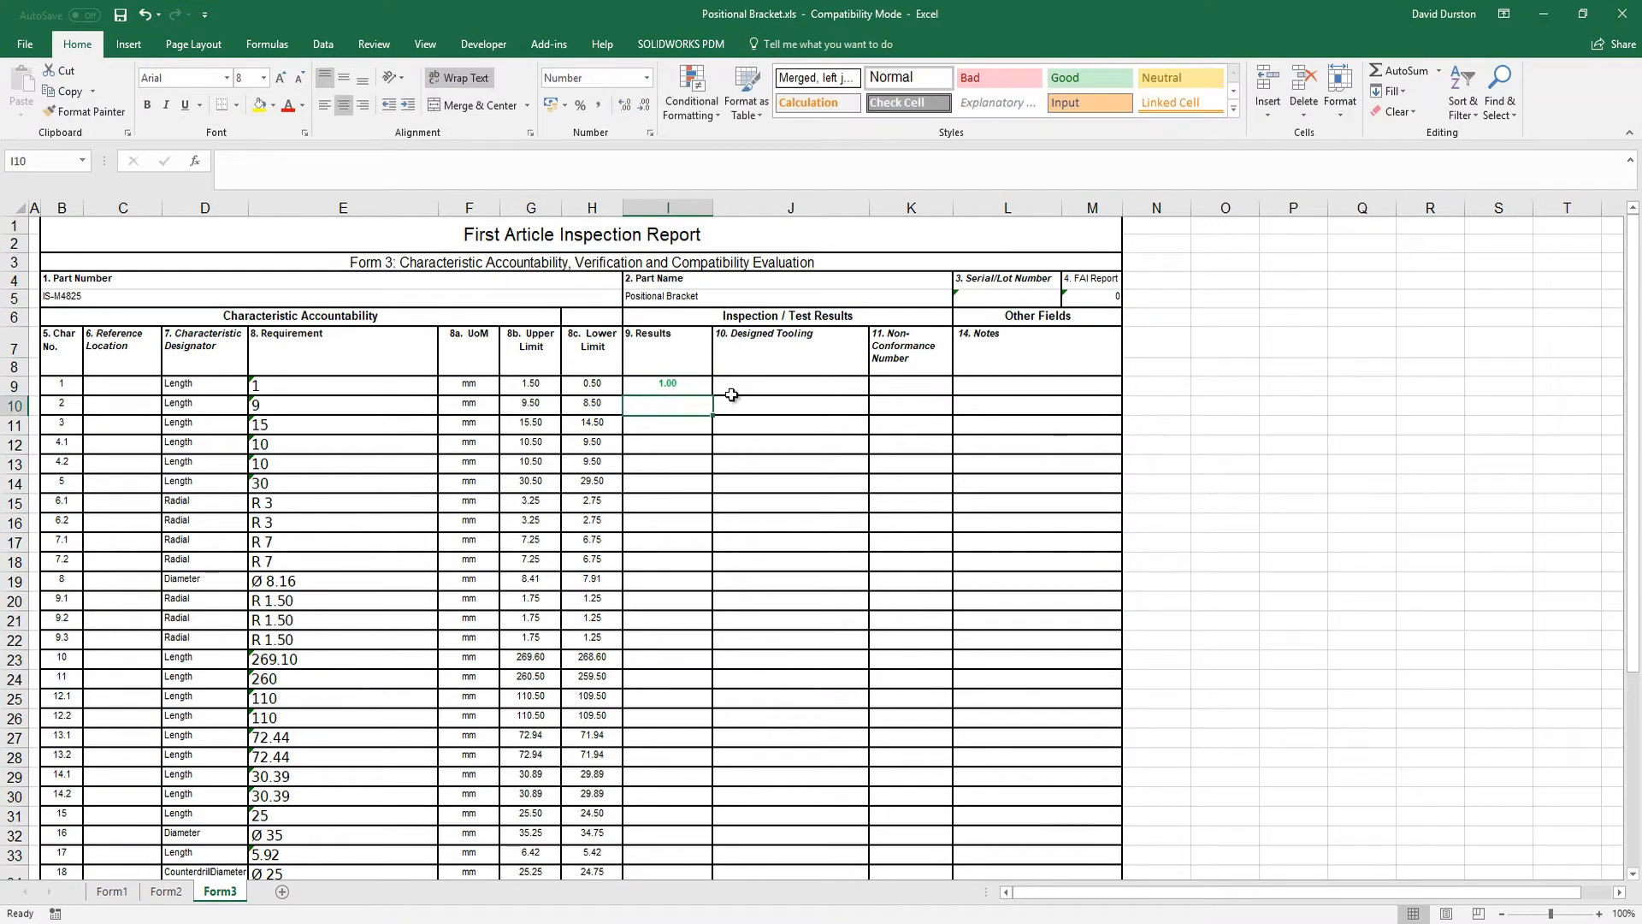
{"action": "type", "text": "9.5"}
{"action": "key", "text": "Return"}
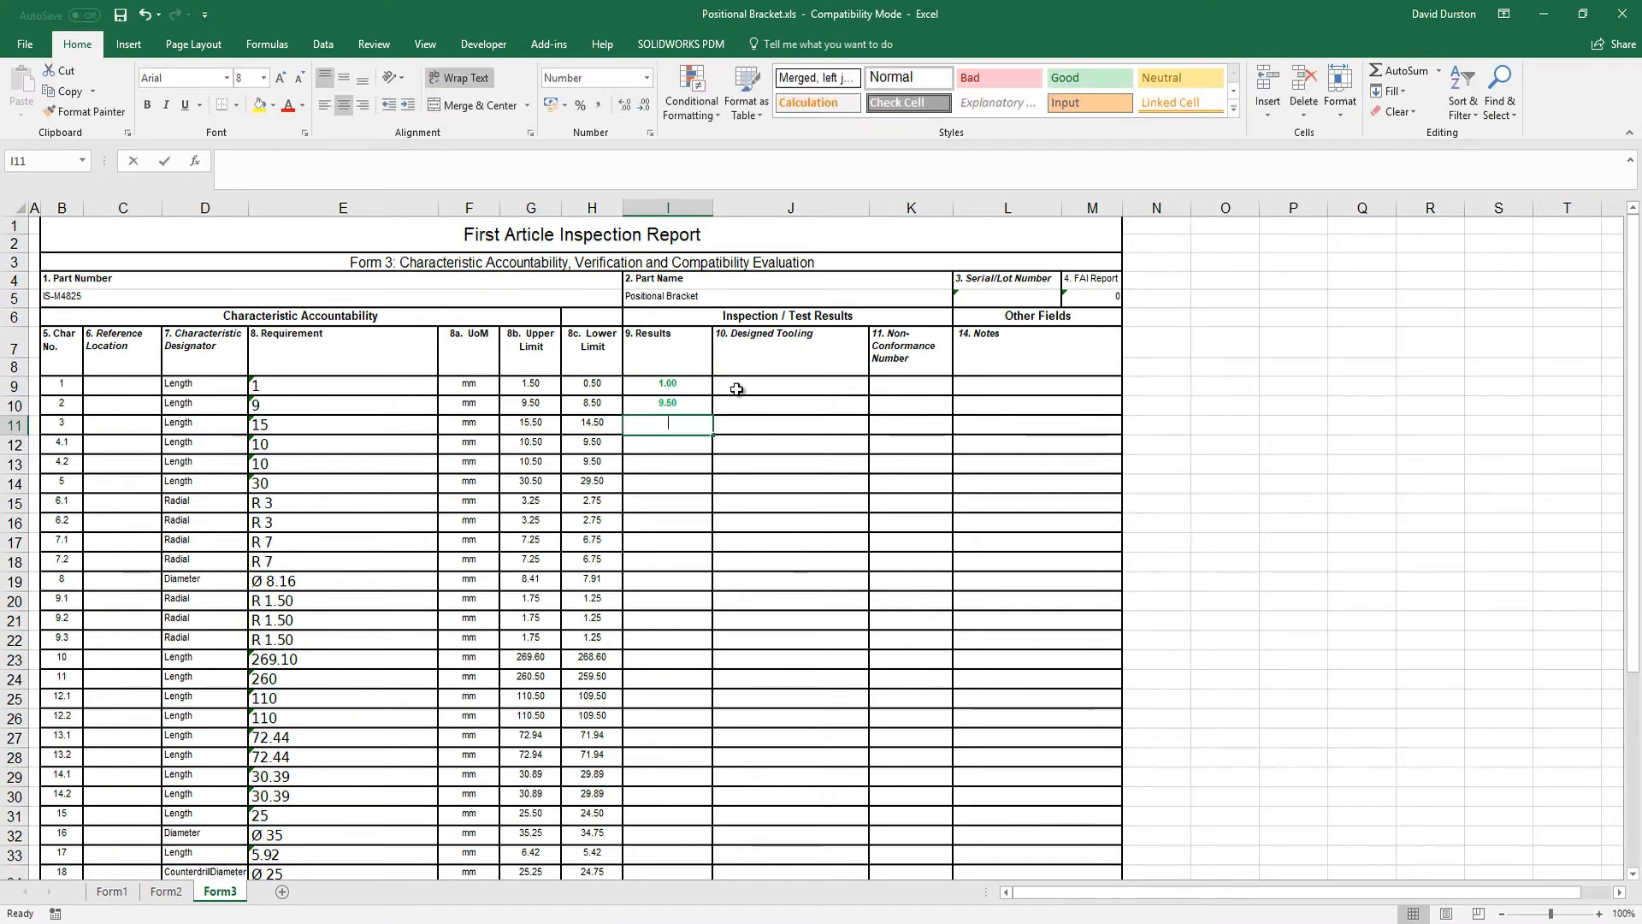
{"action": "type", "text": "16"}
{"action": "key", "text": "Return"}
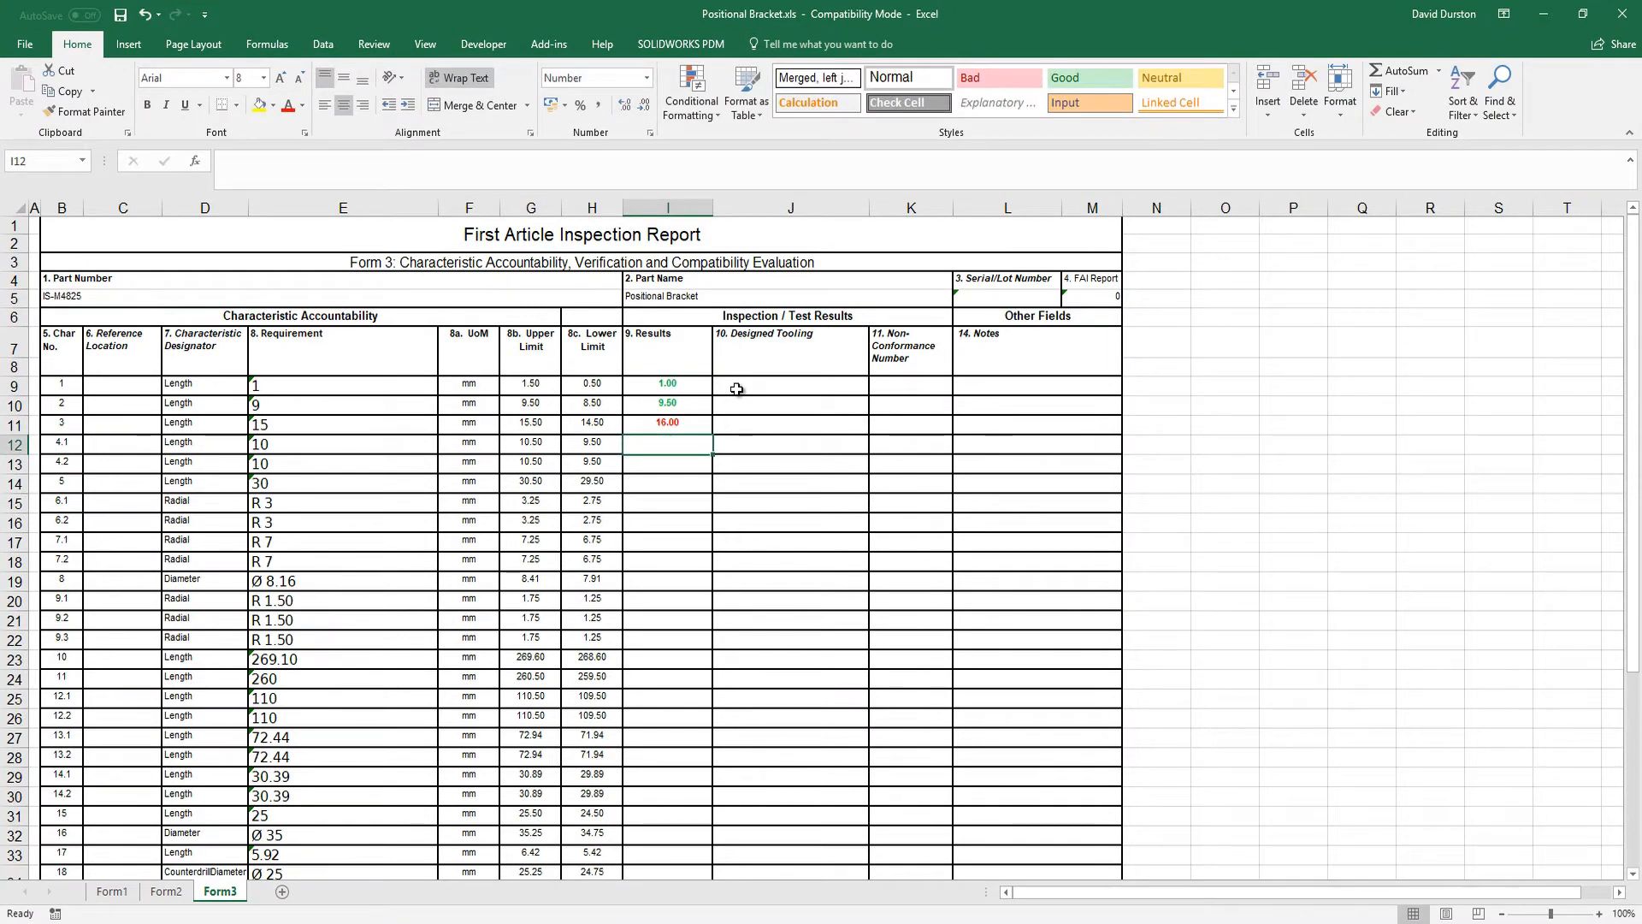
Enter the results 9.49, 10.51 and 30.5 for characteristics 4.1, 4.2 and 5.
{"action": "type", "text": "9.49"}
{"action": "key", "text": "Return"}
{"action": "type", "text": "10.51"}
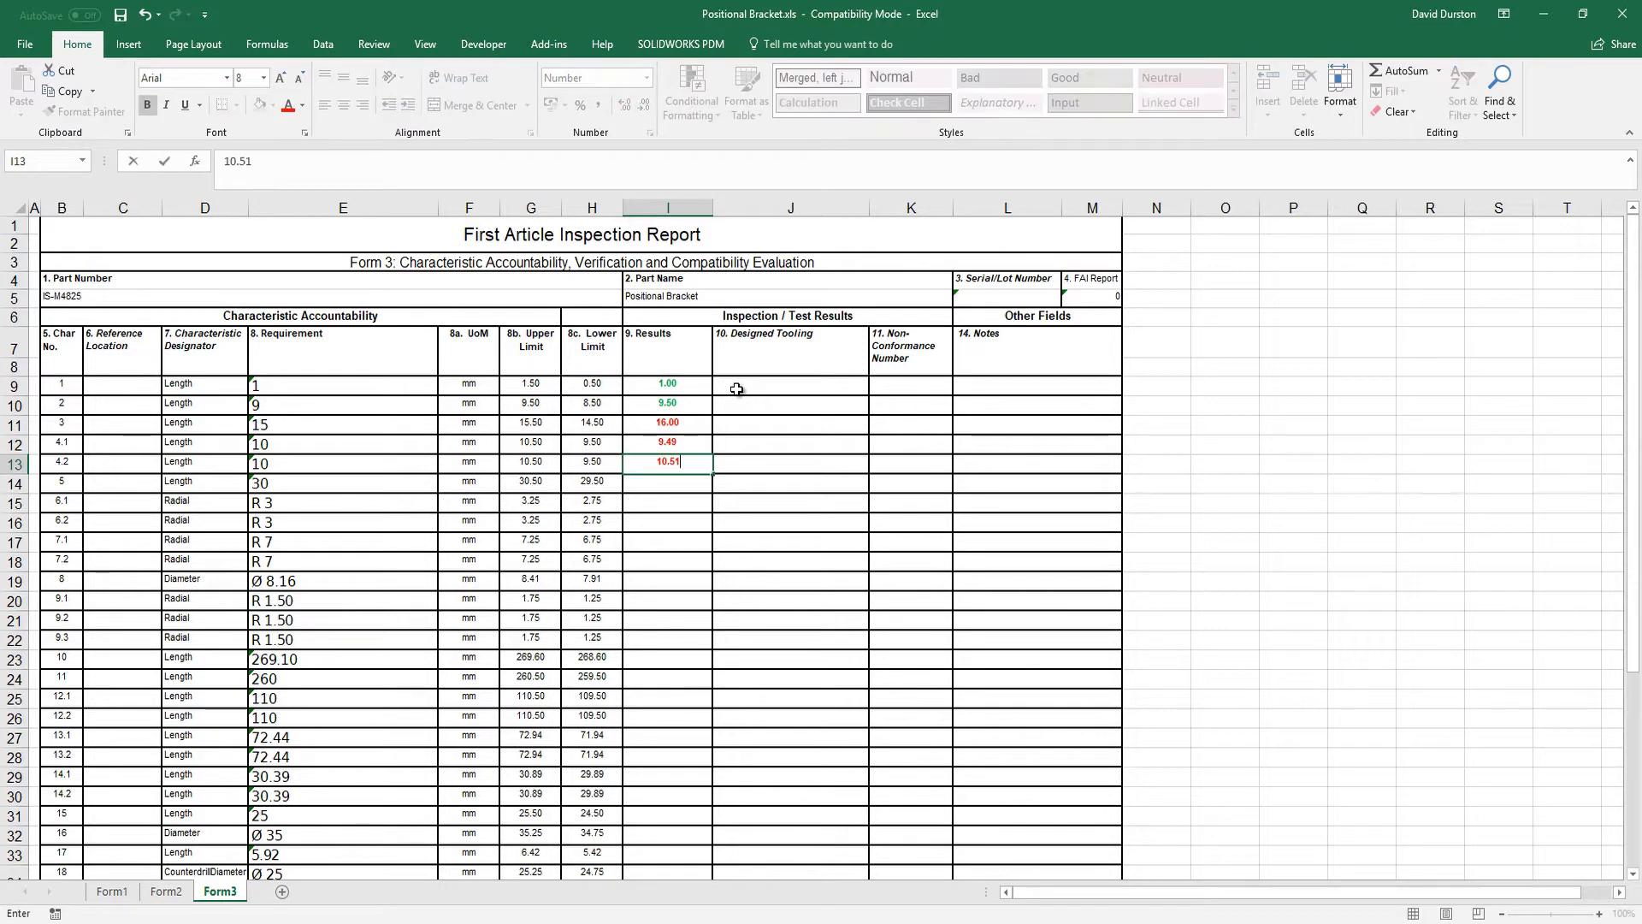
{"action": "key", "text": "Return"}
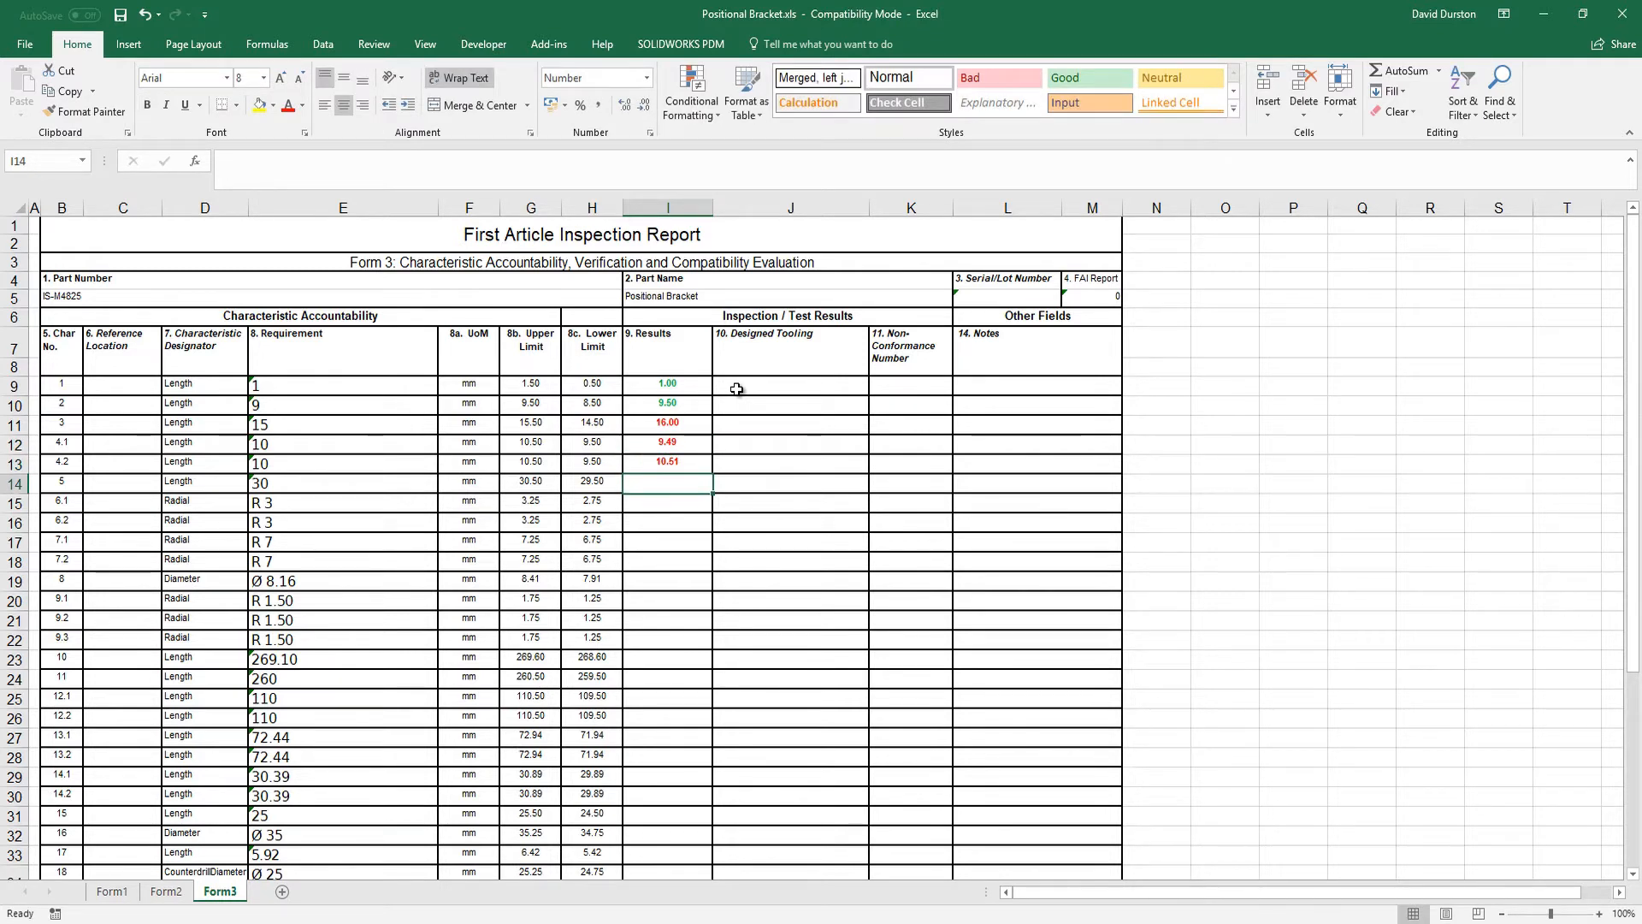
{"action": "type", "text": "30.5"}
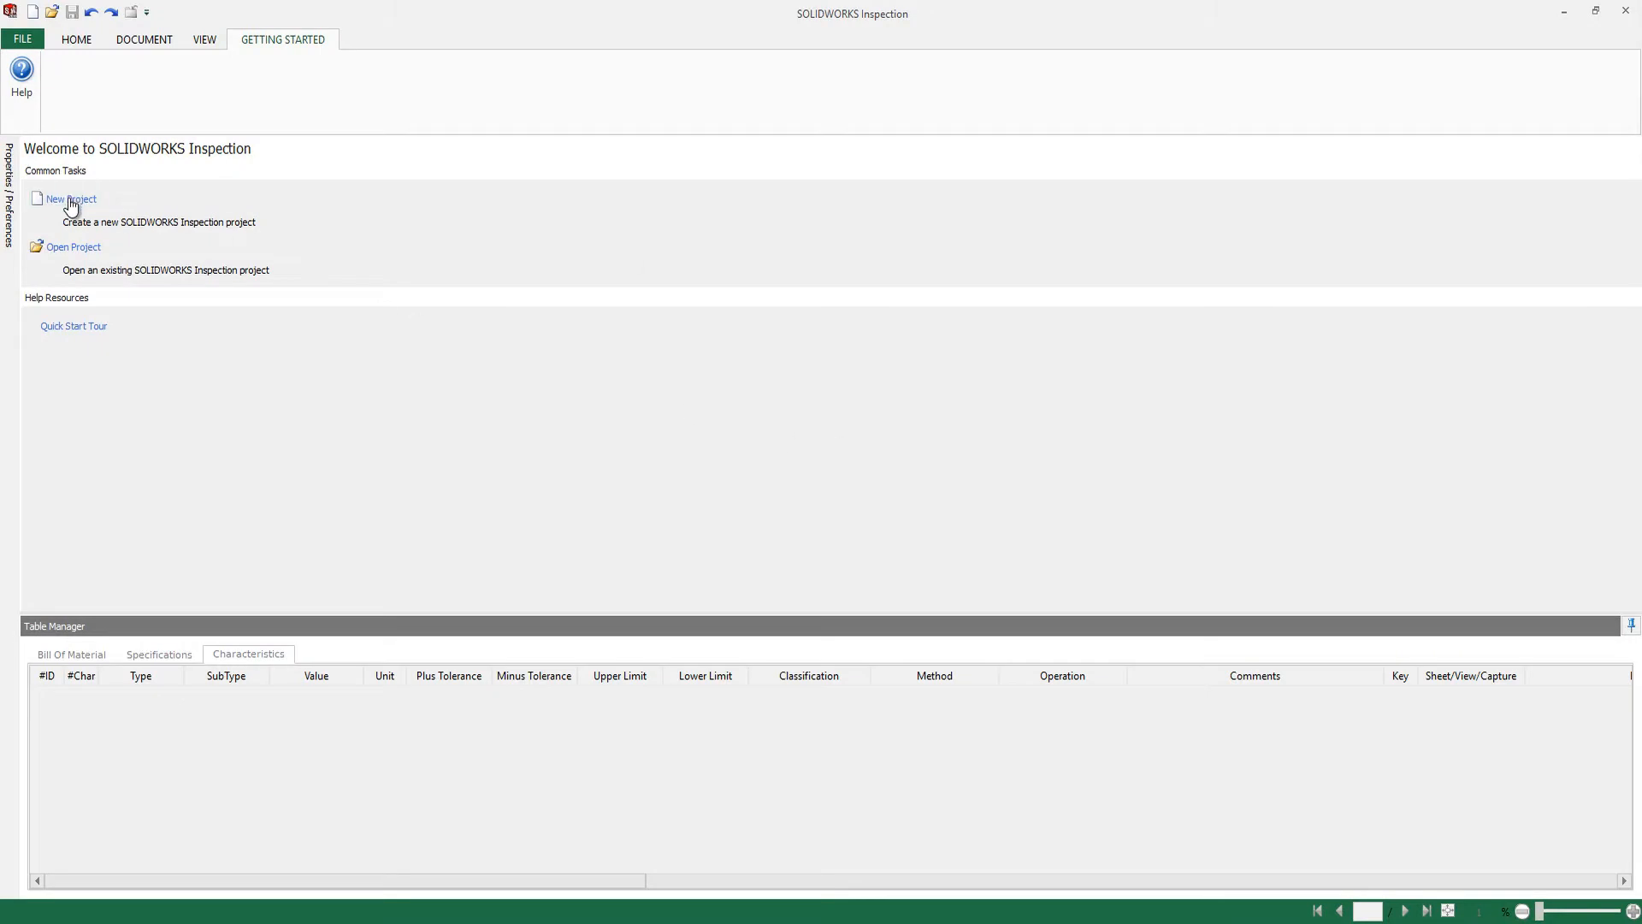
In standalone SOLIDWORKS Inspection, create a project from the AS9102 (Metric).ixpdot template and load Yoke - End Sleeve.PDF.
{"action": "left_click", "coordinate": [85, 203]}
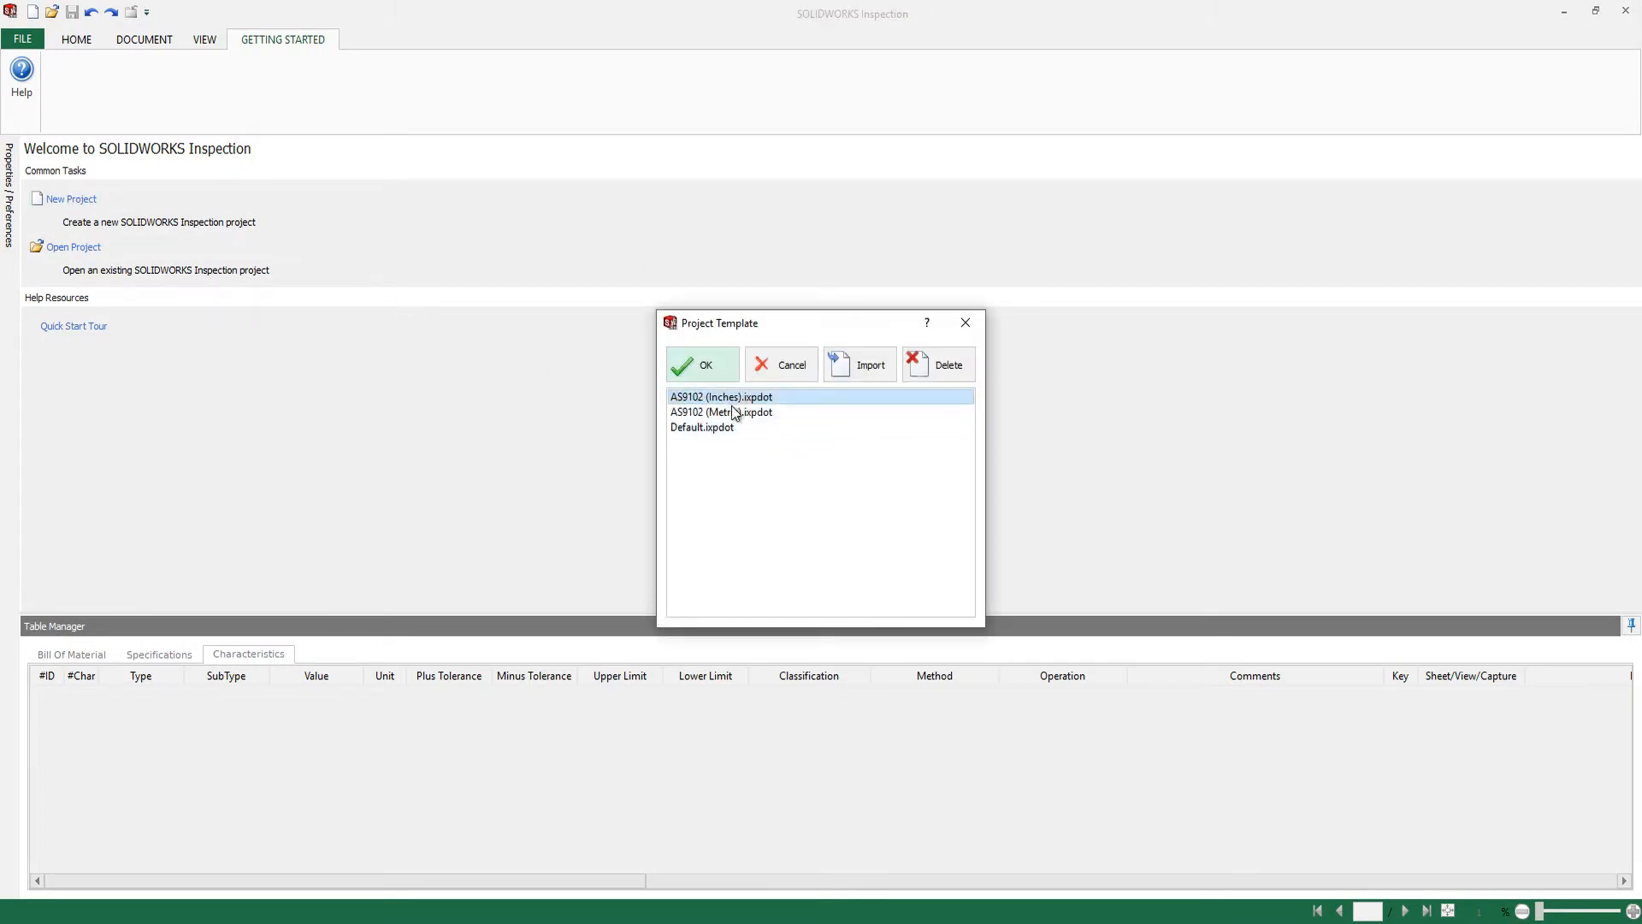
{"action": "left_click", "coordinate": [731, 414]}
{"action": "left_click", "coordinate": [699, 363]}
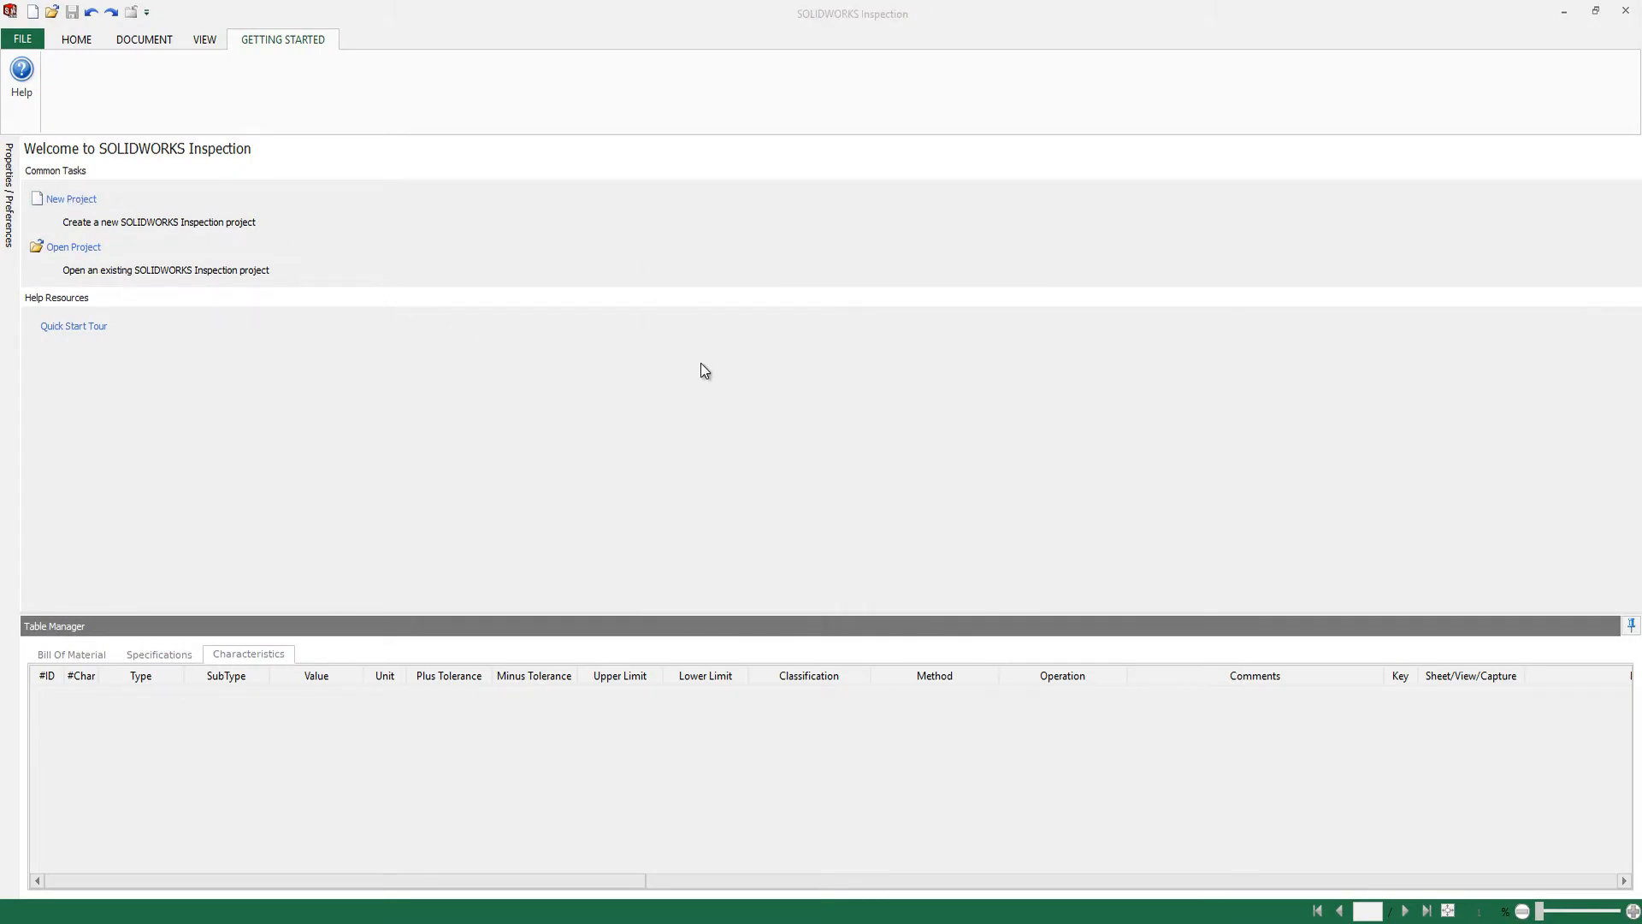
{"action": "left_click", "coordinate": [217, 161]}
{"action": "left_click", "coordinate": [709, 425]}
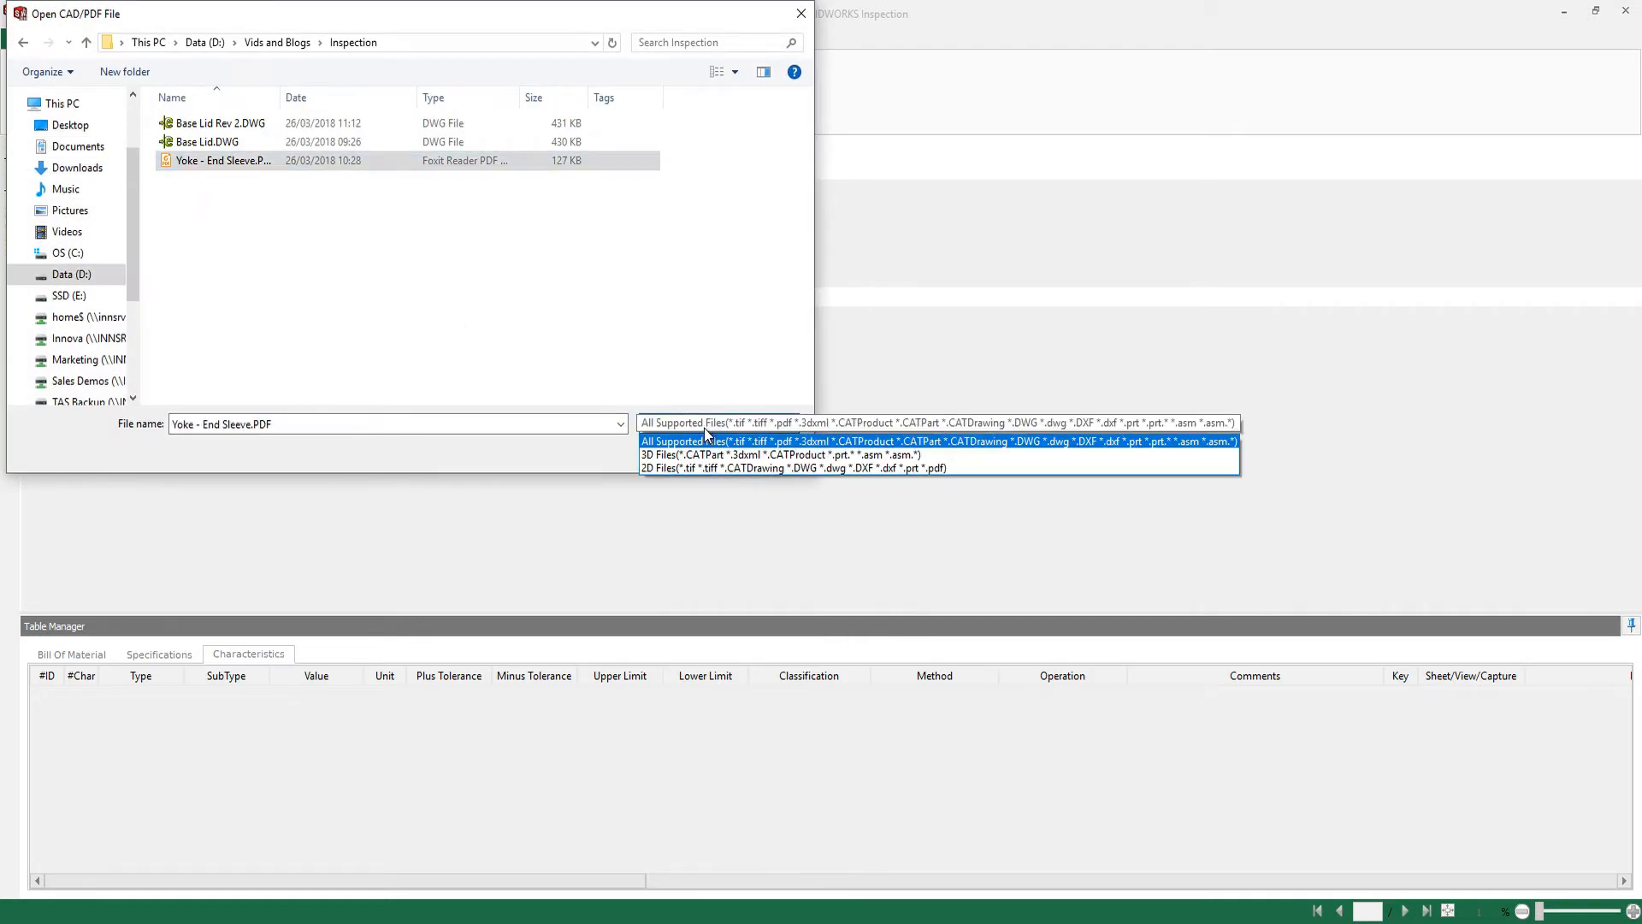
{"action": "left_click", "coordinate": [684, 442]}
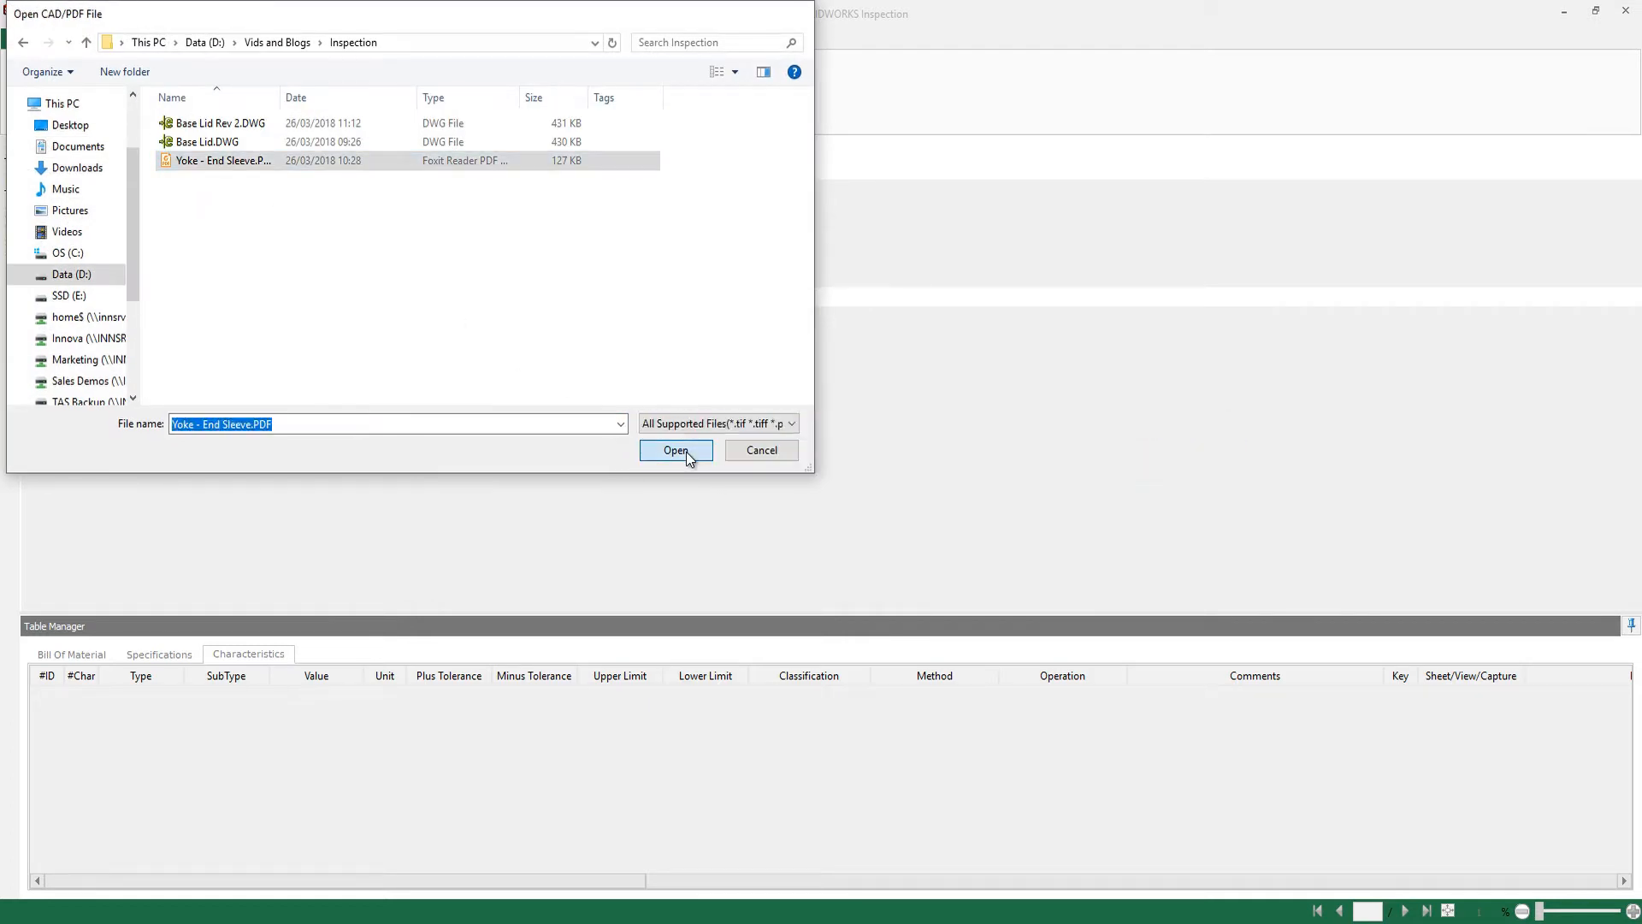
{"action": "left_click", "coordinate": [690, 458]}
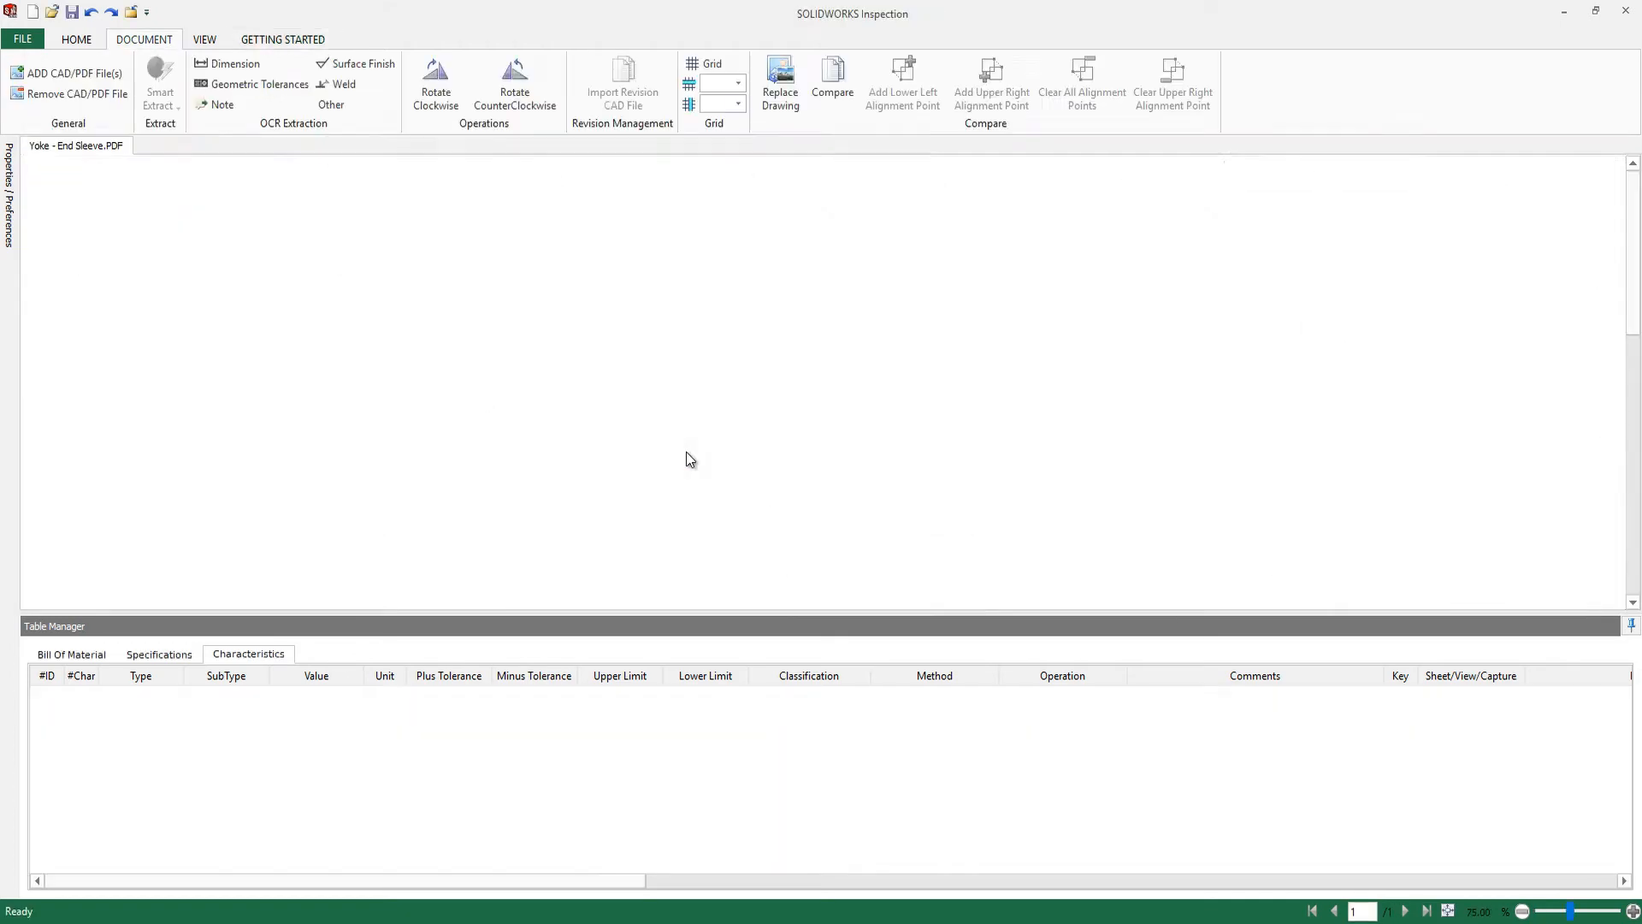
Capture the title block's title as the Part Name by OCR and extract the 35 dimension under the upper view.
{"action": "left_click", "coordinate": [9, 184]}
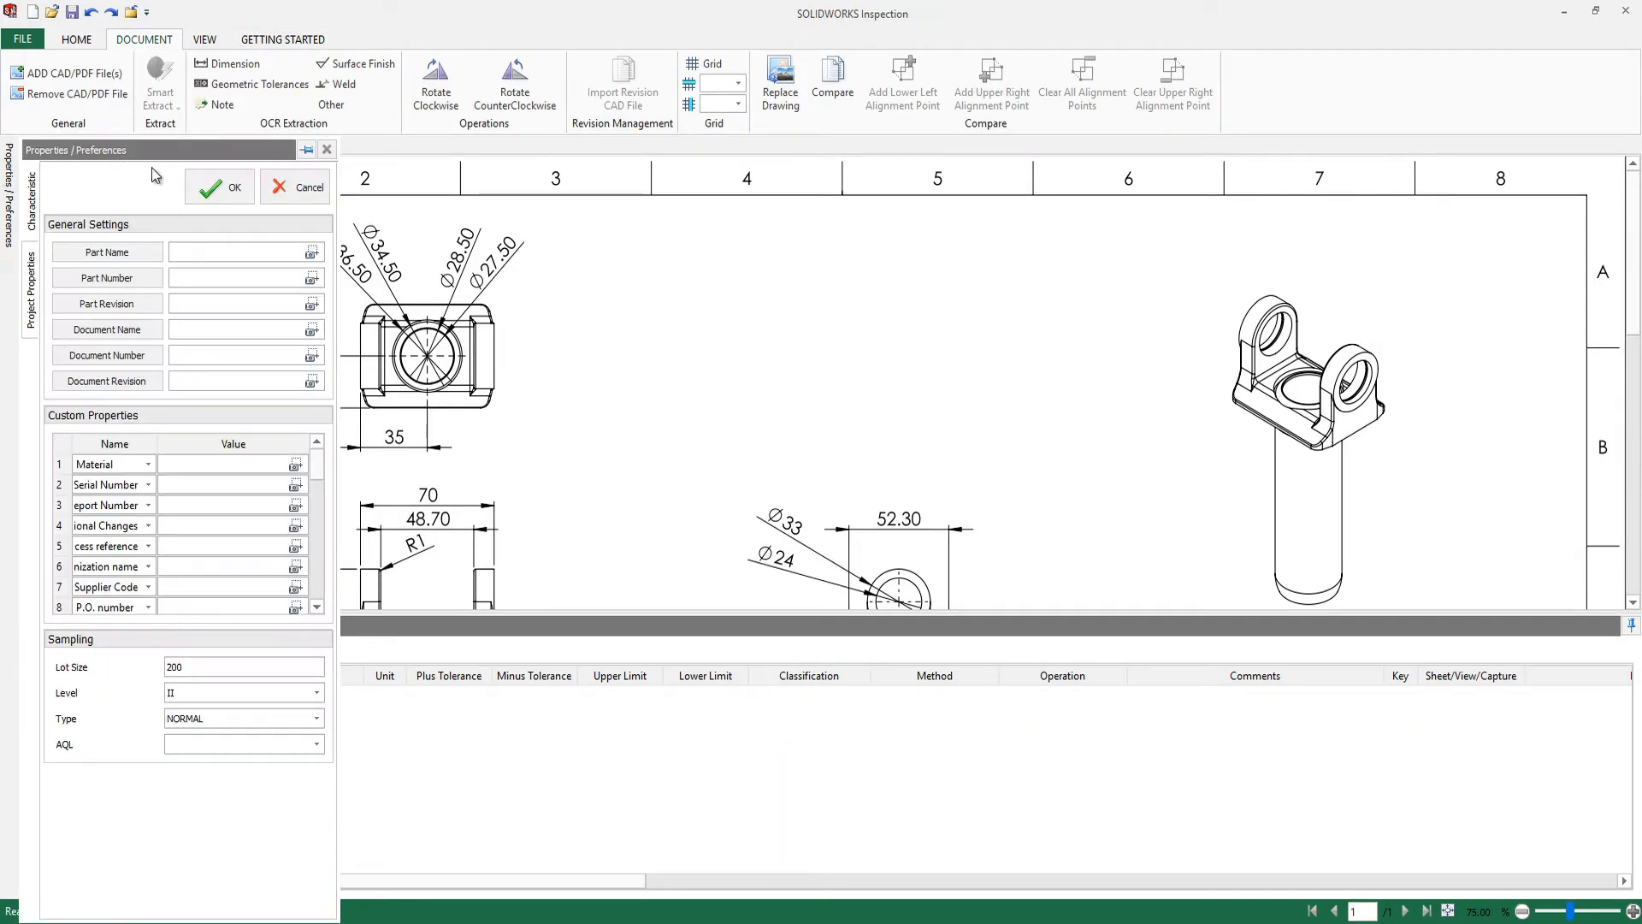
{"action": "left_click", "coordinate": [286, 146]}
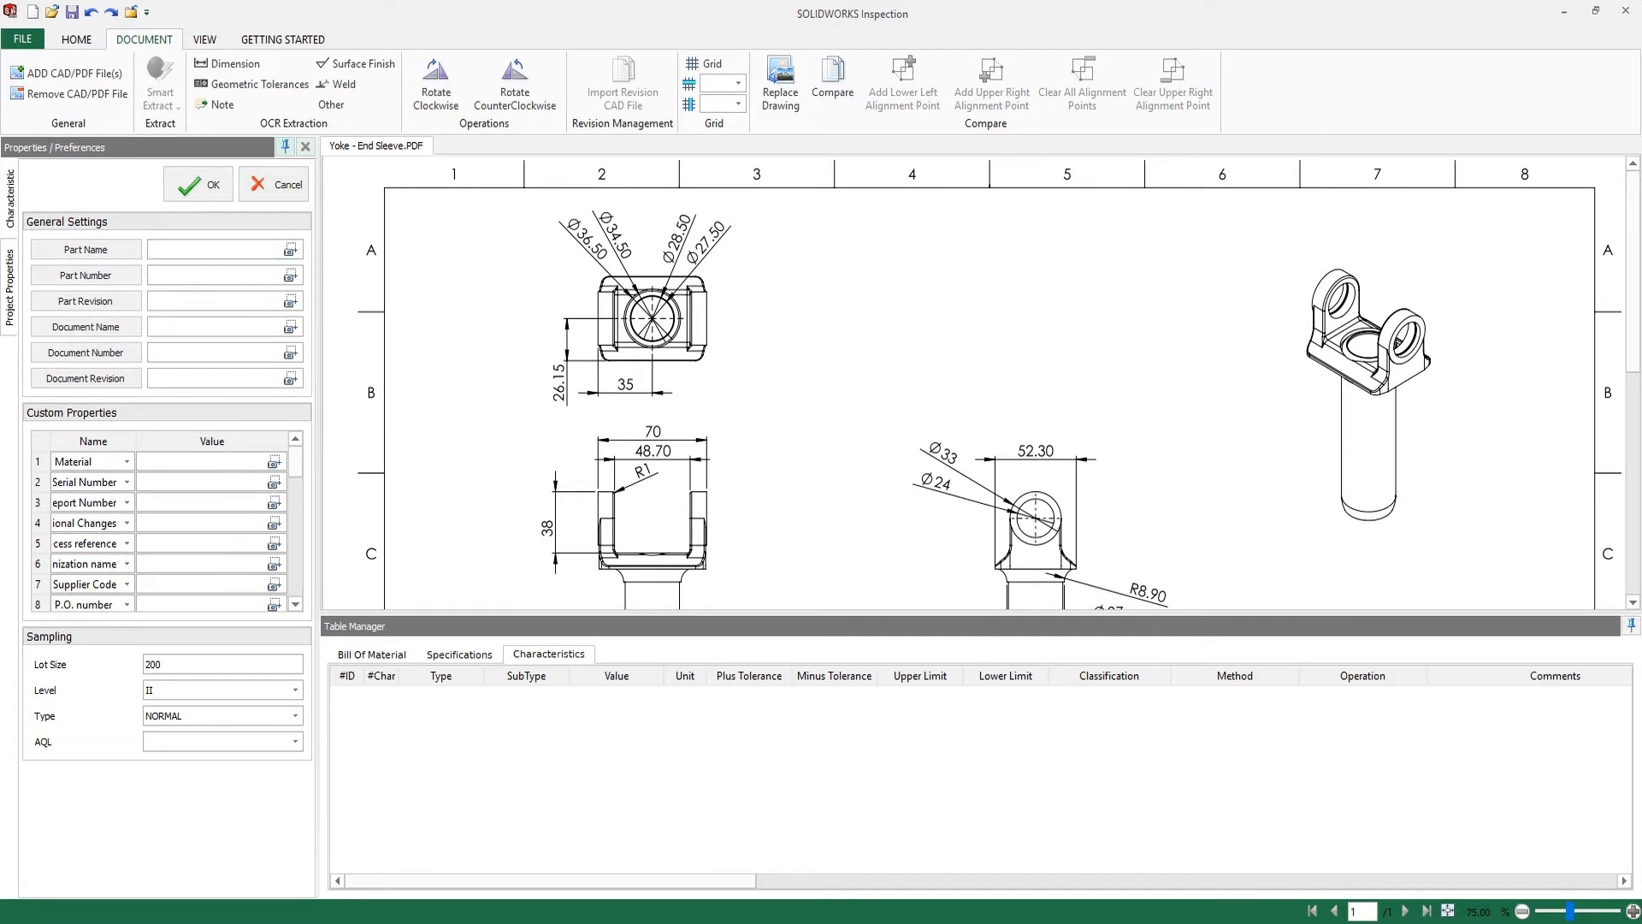
{"action": "scroll", "coordinate": [1635, 359], "scroll_direction": "down", "scroll_amount": 5}
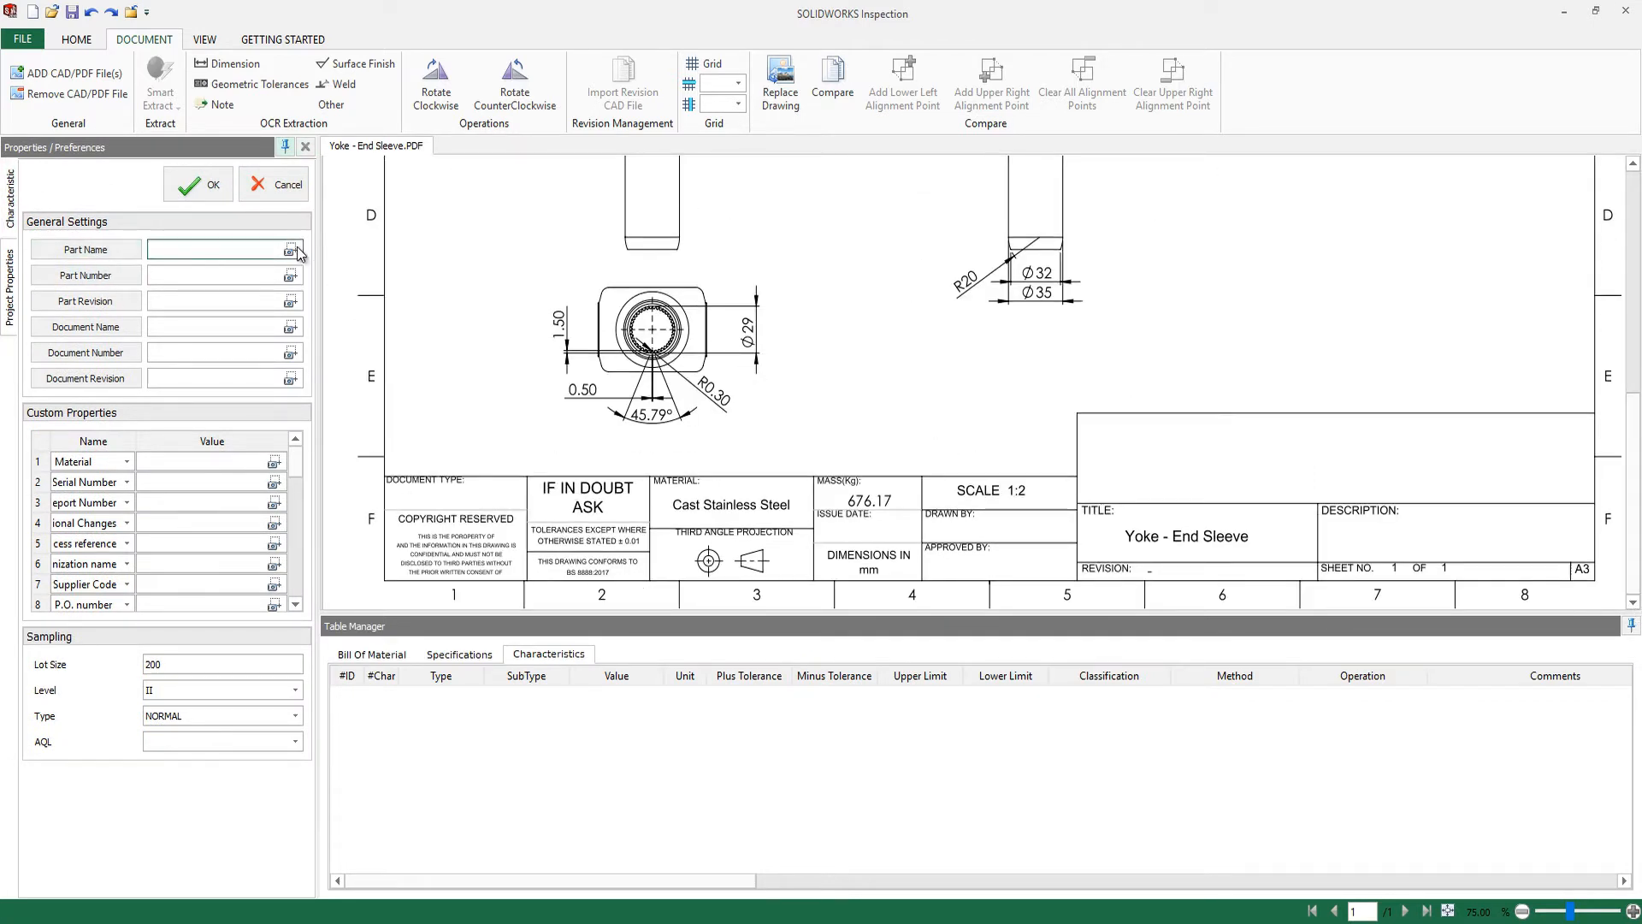
{"action": "left_click_drag", "start_coordinate": [1114, 521], "coordinate": [1285, 577]}
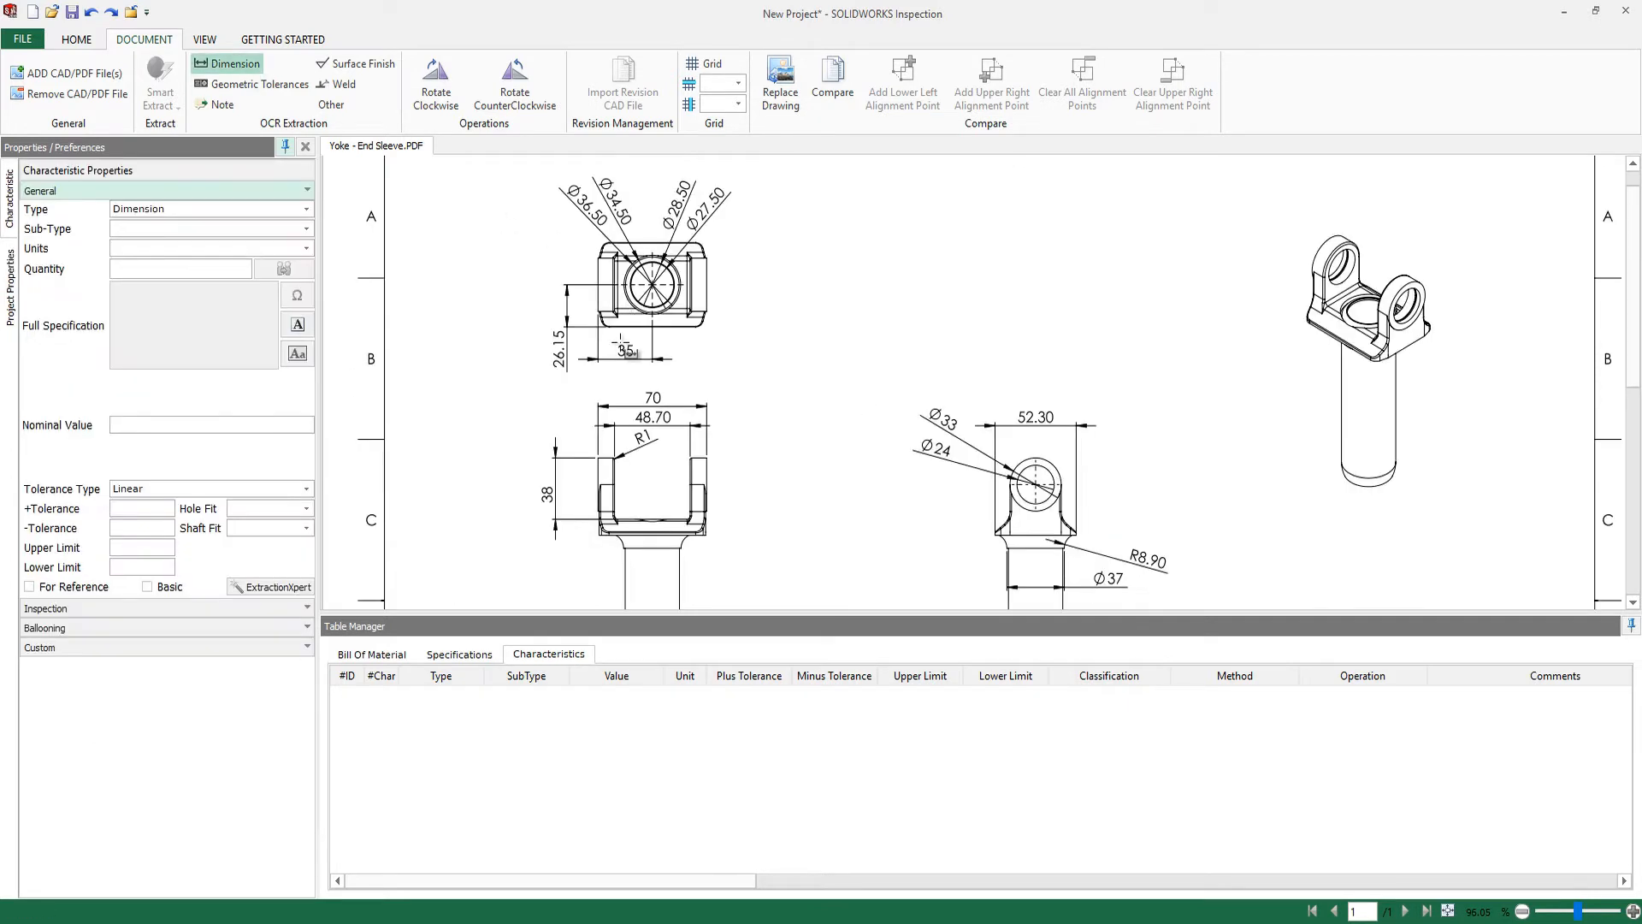
{"action": "left_click_drag", "start_coordinate": [609, 340], "coordinate": [680, 410]}
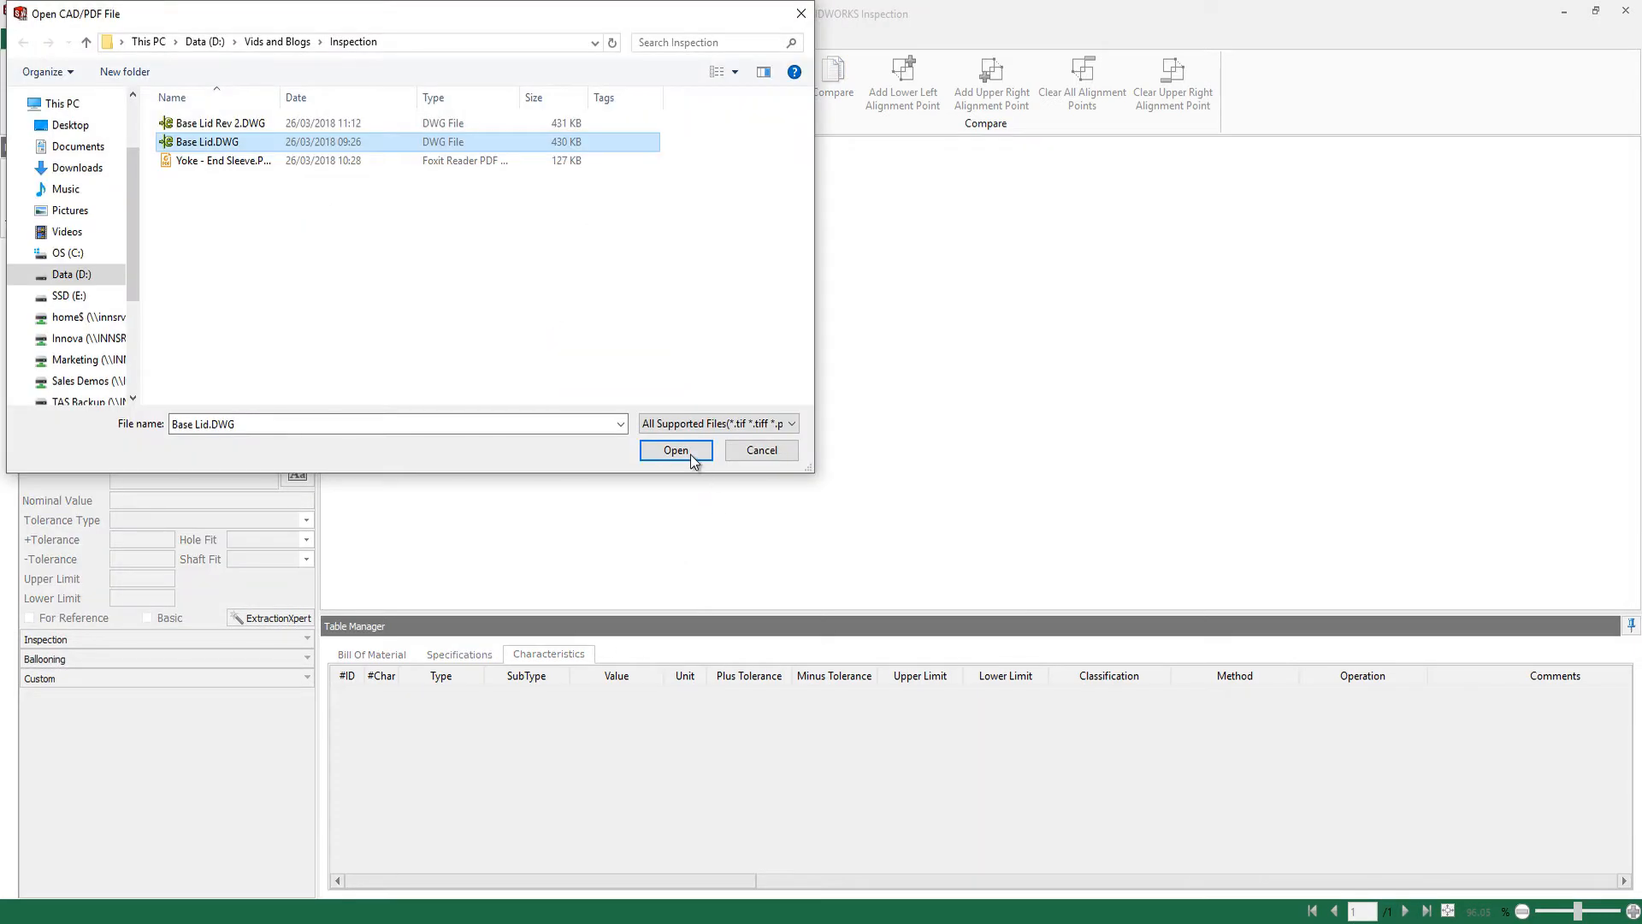
Open Base Lid.DWG, accept its project properties and Smart Extract the dimensions of the orthographic views.
{"action": "left_click", "coordinate": [690, 454]}
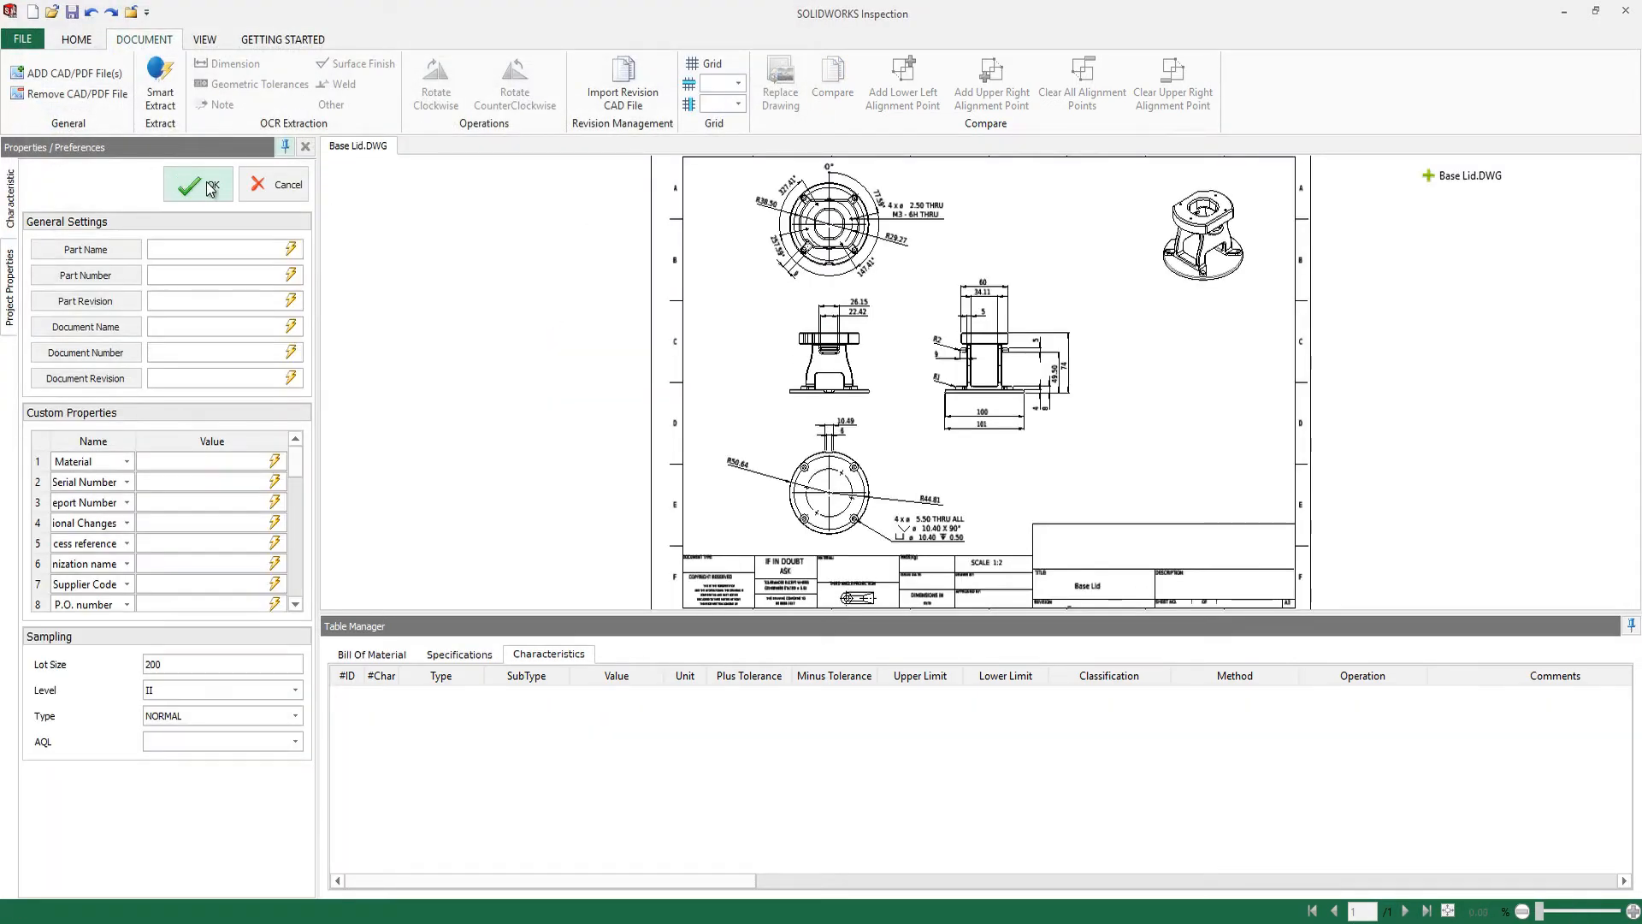
{"action": "left_click", "coordinate": [209, 186]}
{"action": "left_click", "coordinate": [161, 77]}
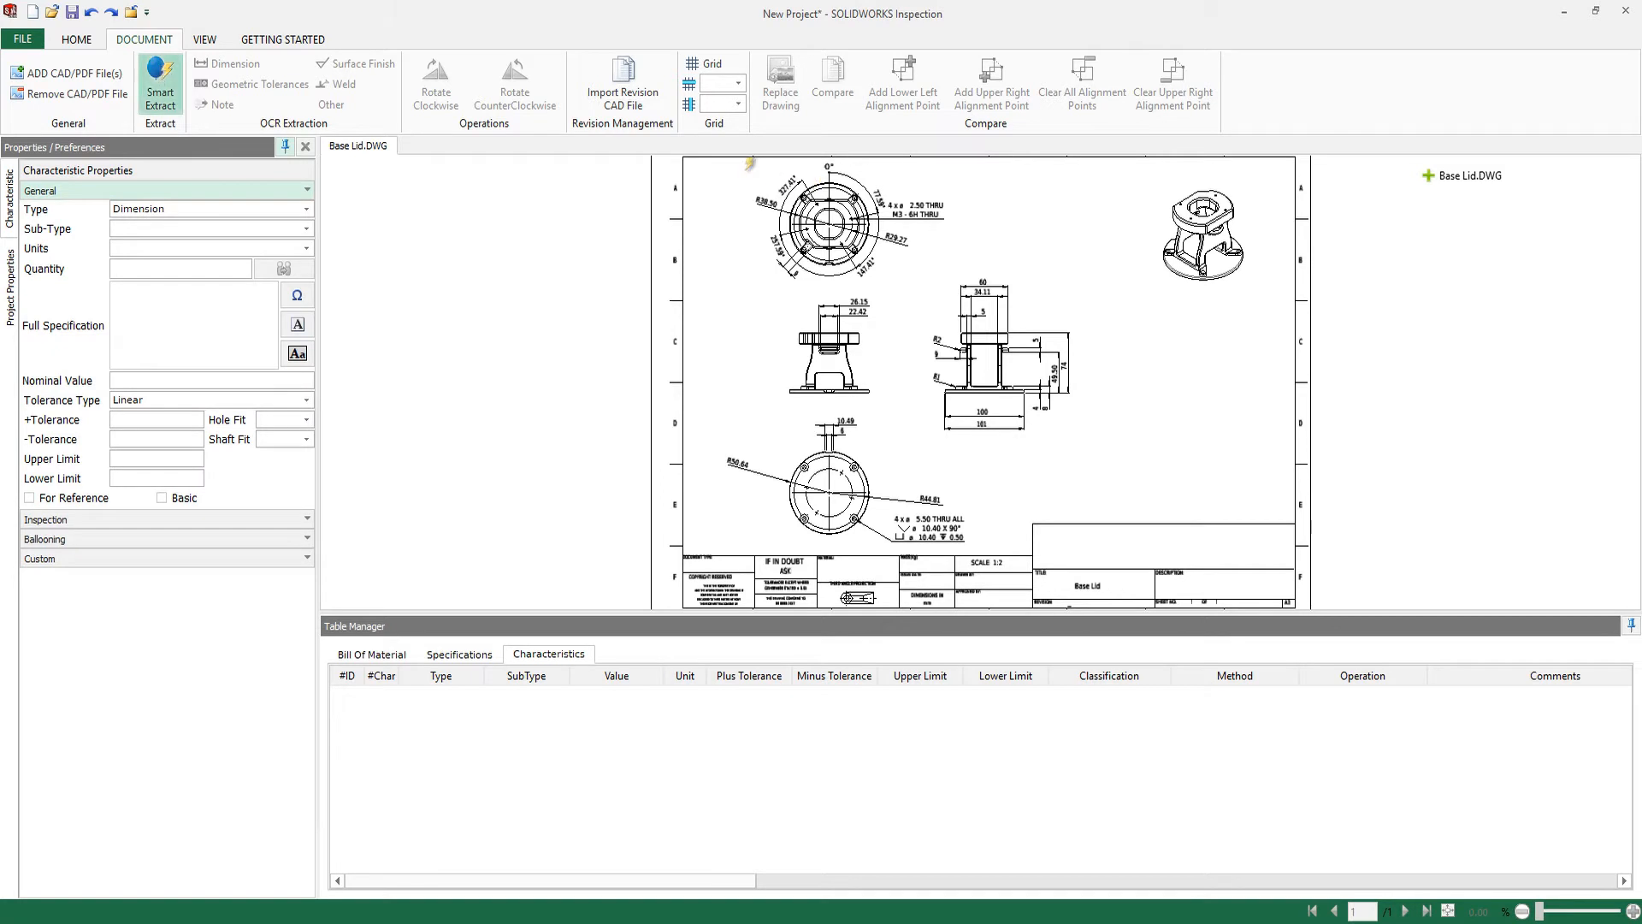
{"action": "left_click_drag", "start_coordinate": [734, 161], "coordinate": [969, 281]}
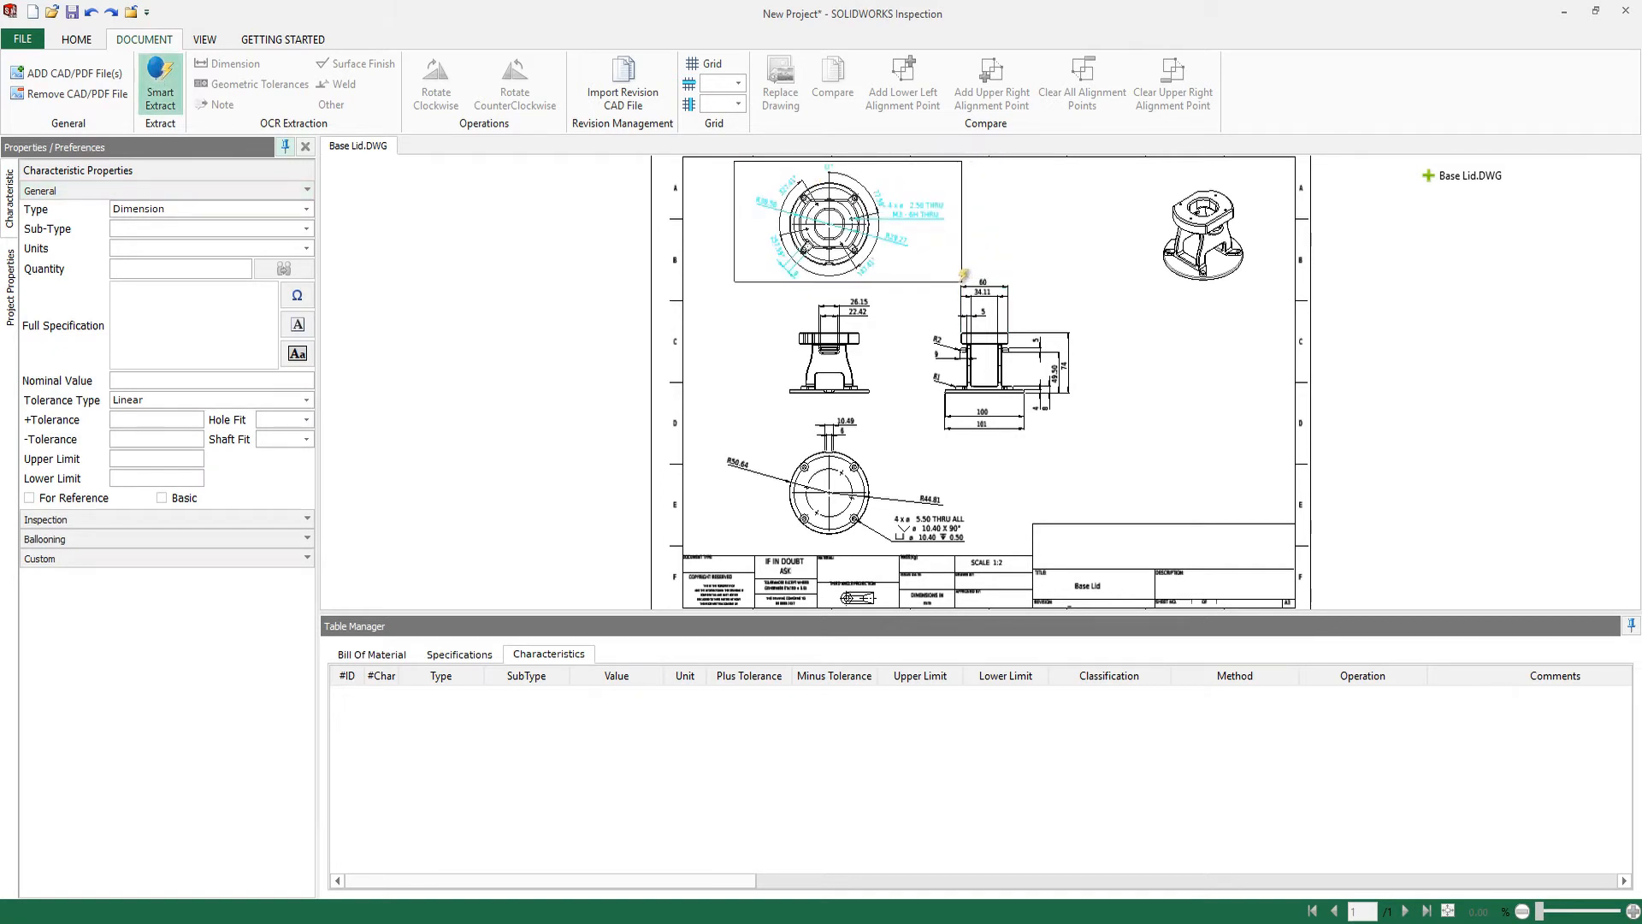
{"action": "left_click_drag", "start_coordinate": [787, 288], "coordinate": [896, 366]}
{"action": "left_click_drag", "start_coordinate": [1009, 355], "coordinate": [1111, 448]}
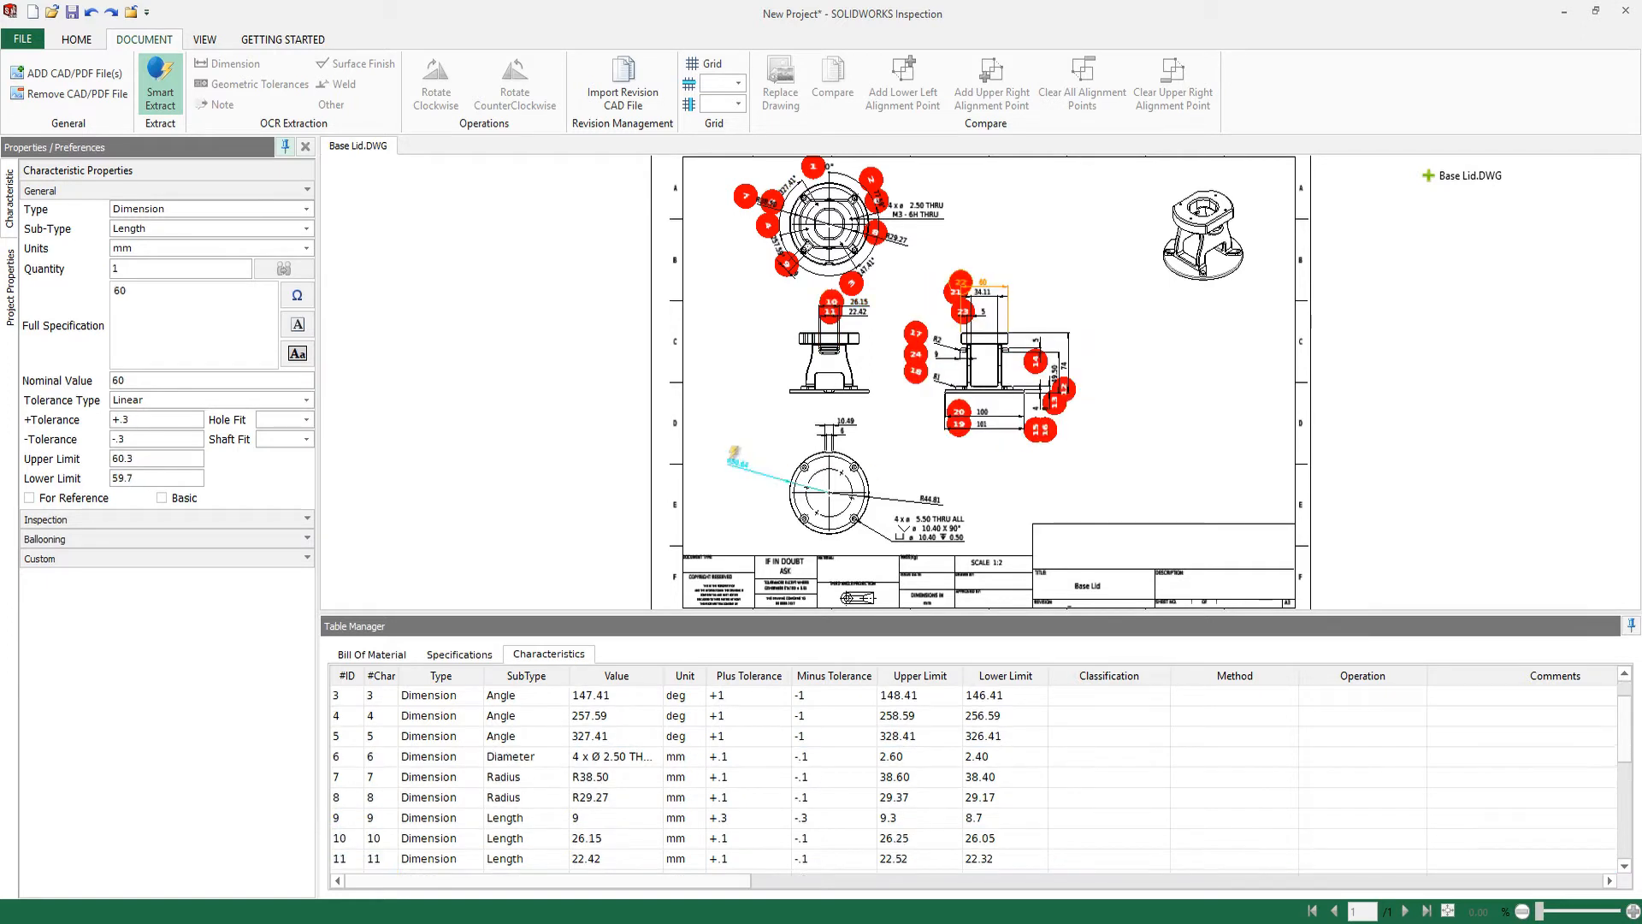
{"action": "left_click_drag", "start_coordinate": [720, 401], "coordinate": [930, 538]}
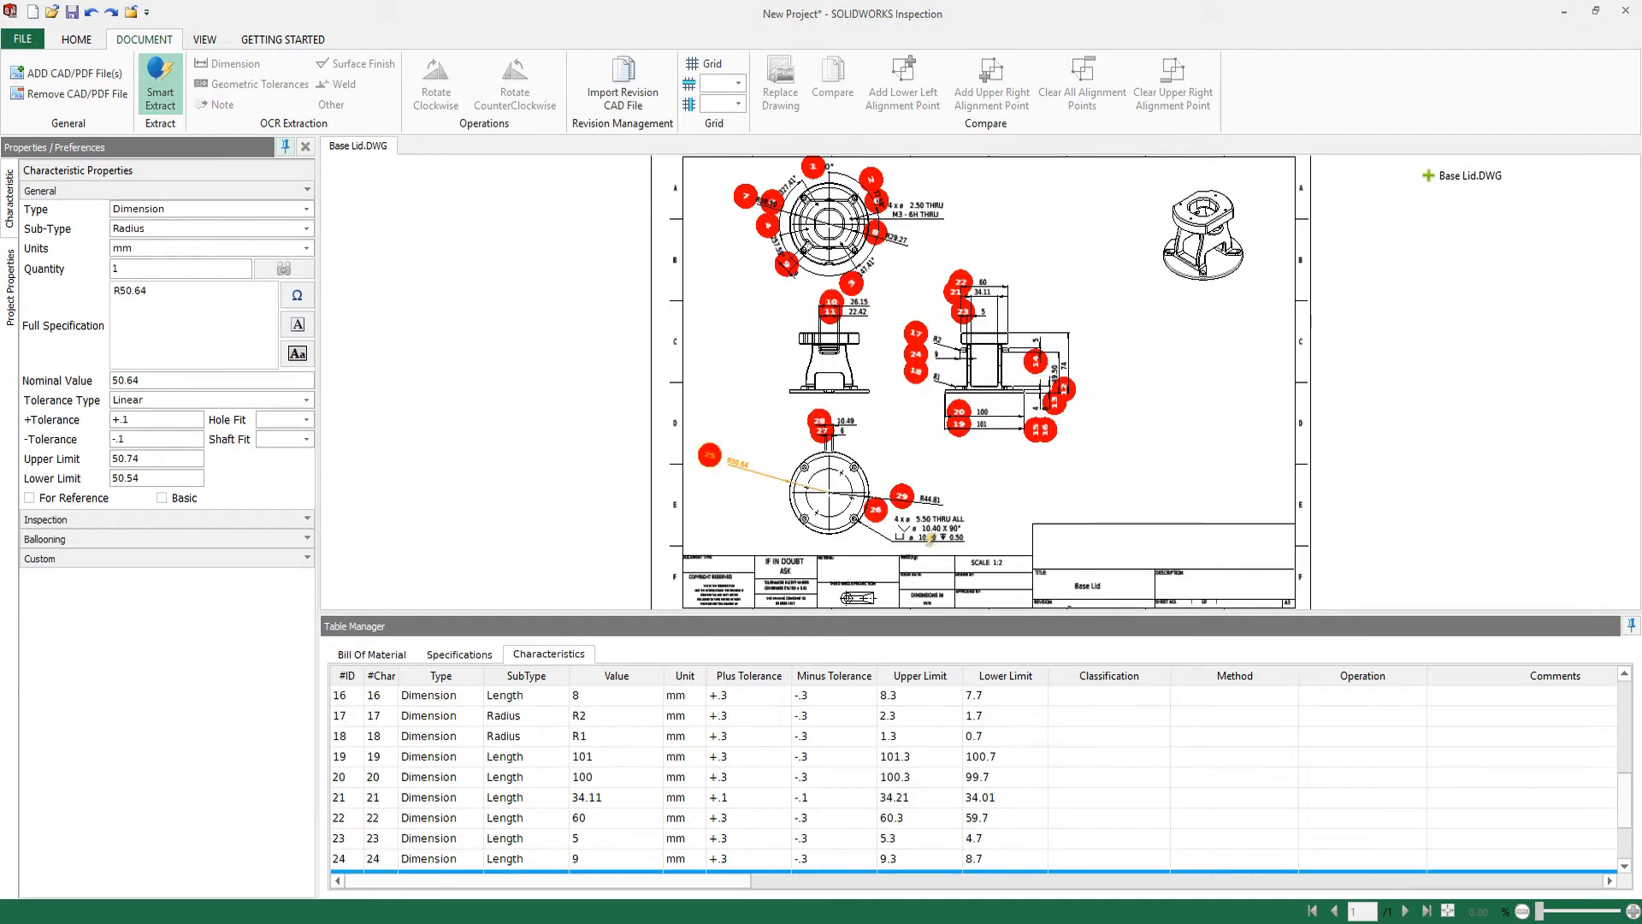
Set the inspection method to Digital Calipers for characteristic 1 and Articulated Arm With Probe for characteristic 2.
{"action": "scroll", "coordinate": [1271, 709], "scroll_direction": "up", "scroll_amount": 5}
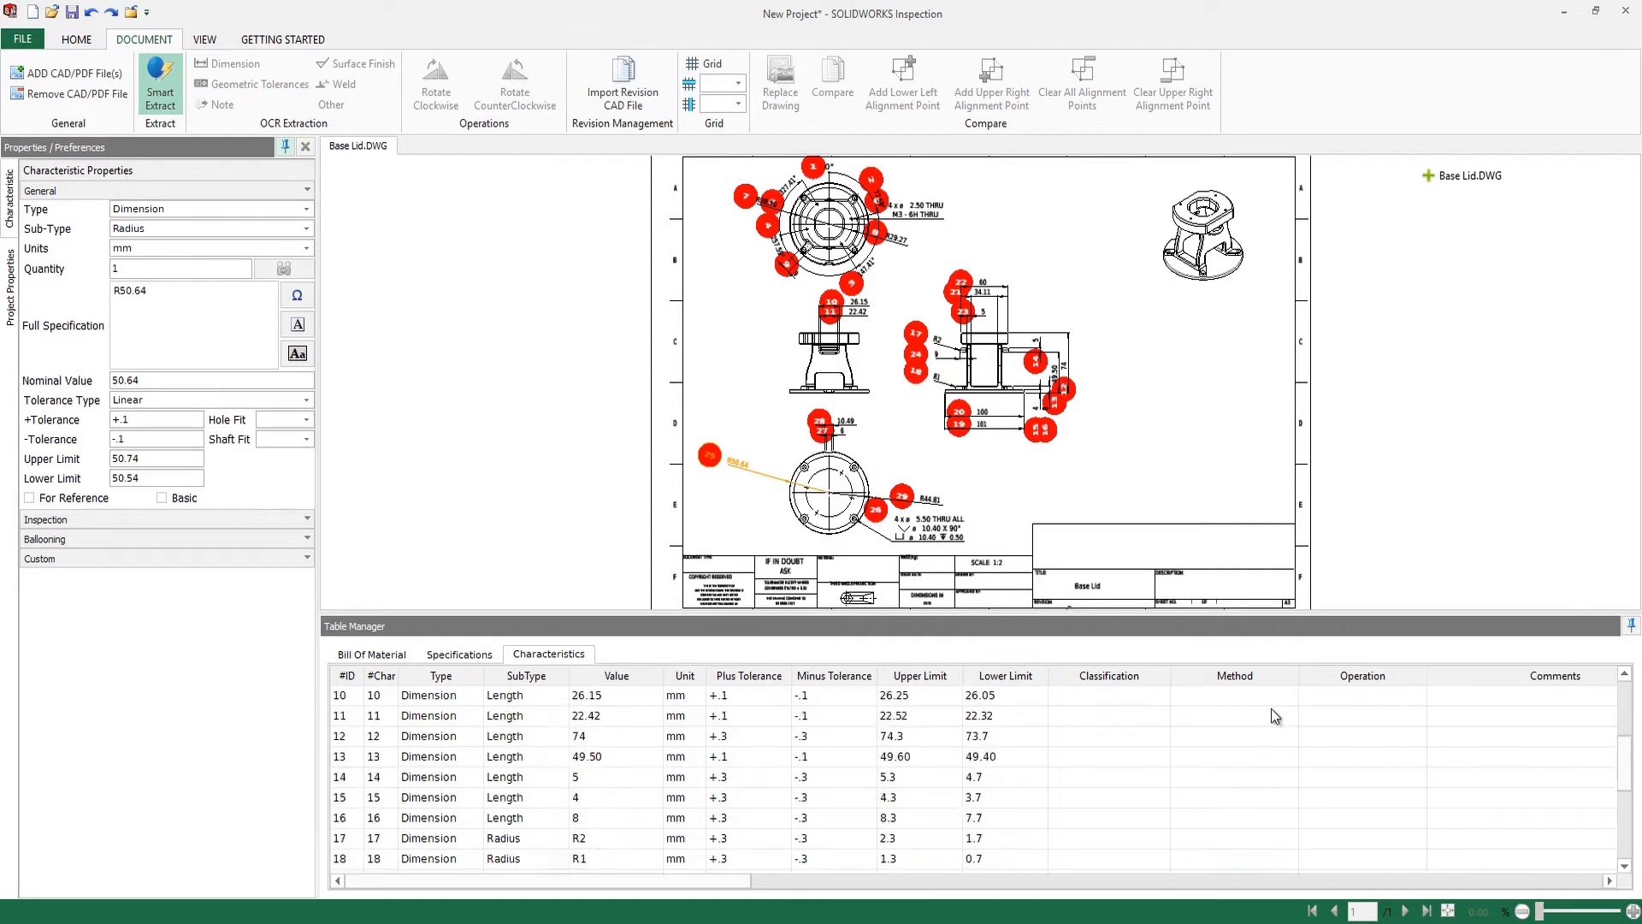
{"action": "left_click", "coordinate": [1283, 696]}
{"action": "left_click", "coordinate": [1284, 696]}
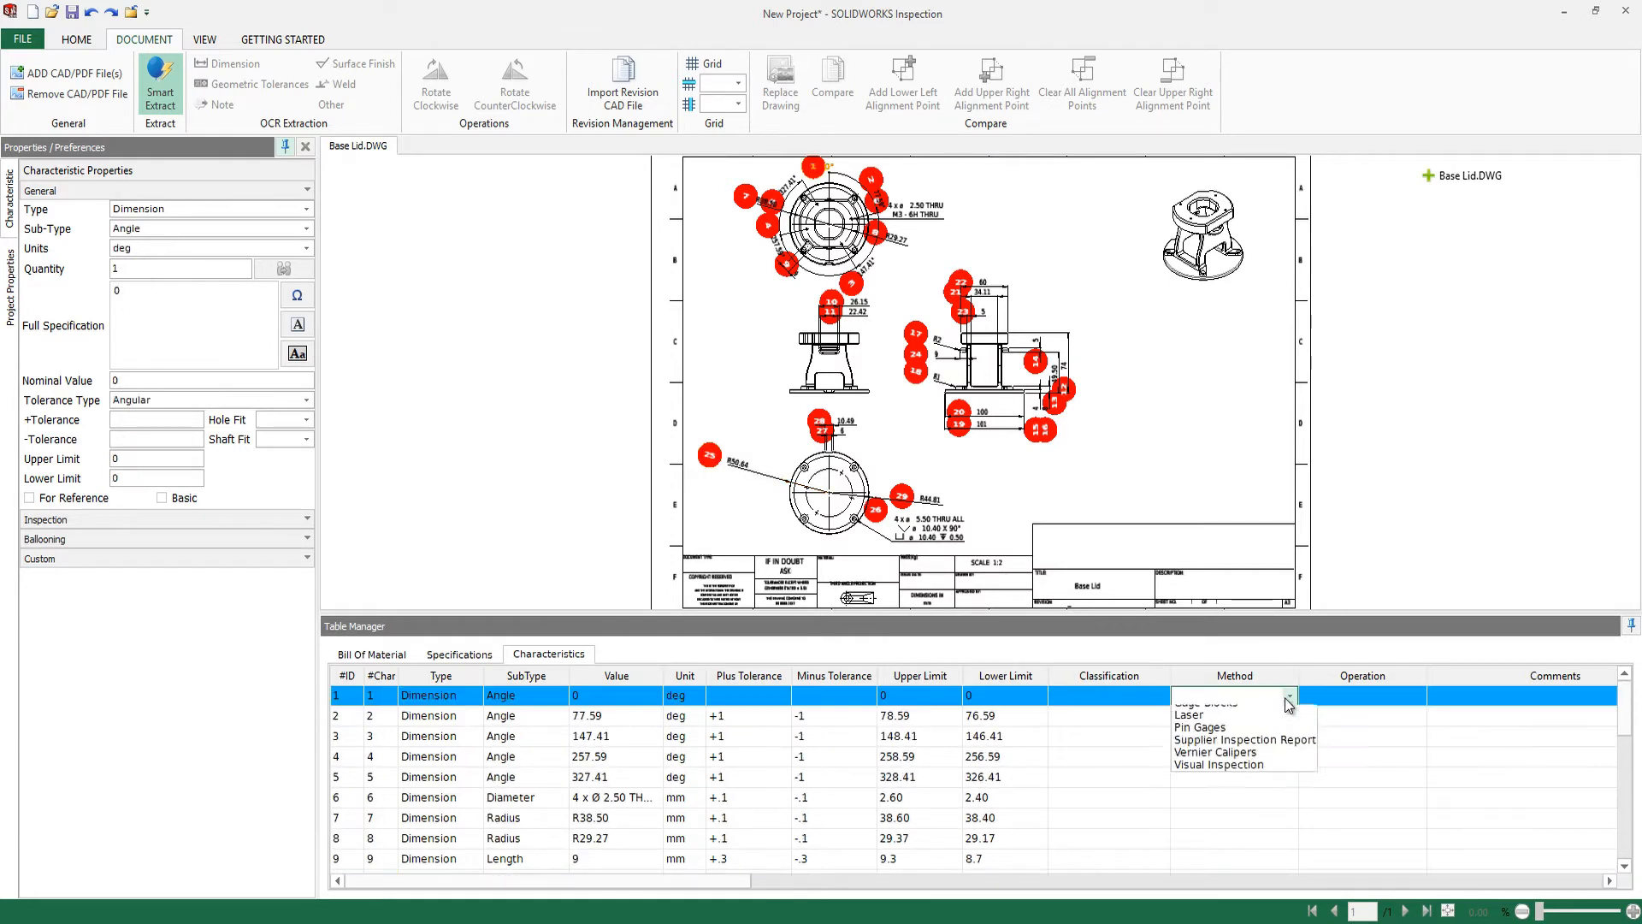
{"action": "left_click", "coordinate": [1281, 756]}
{"action": "left_click", "coordinate": [1290, 716]}
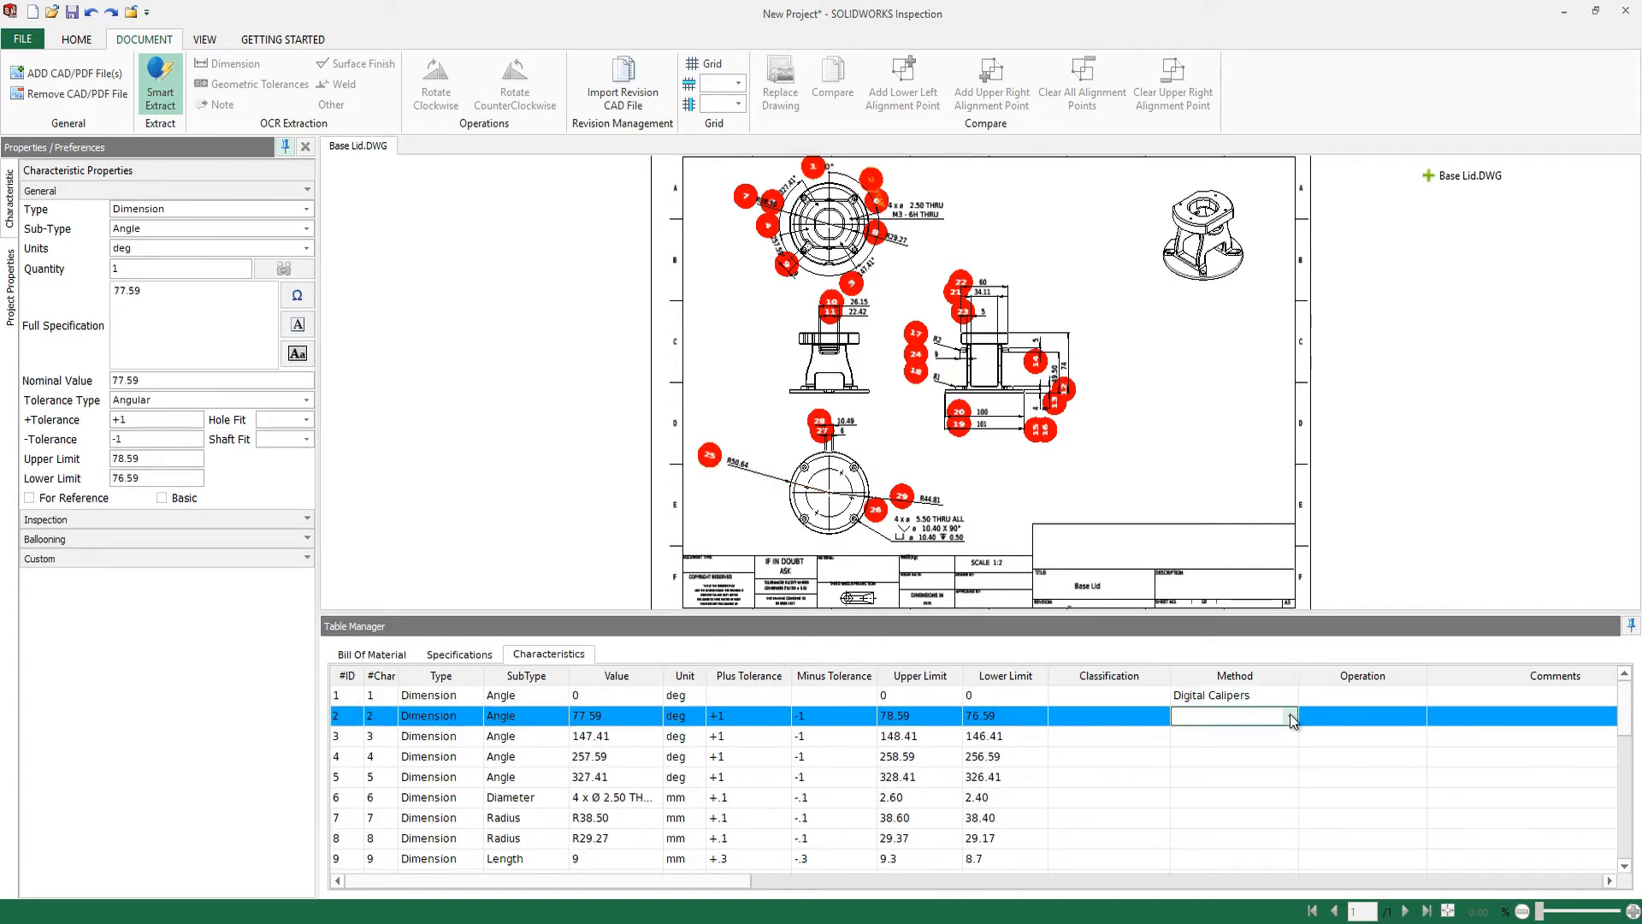
{"action": "left_click", "coordinate": [1289, 716]}
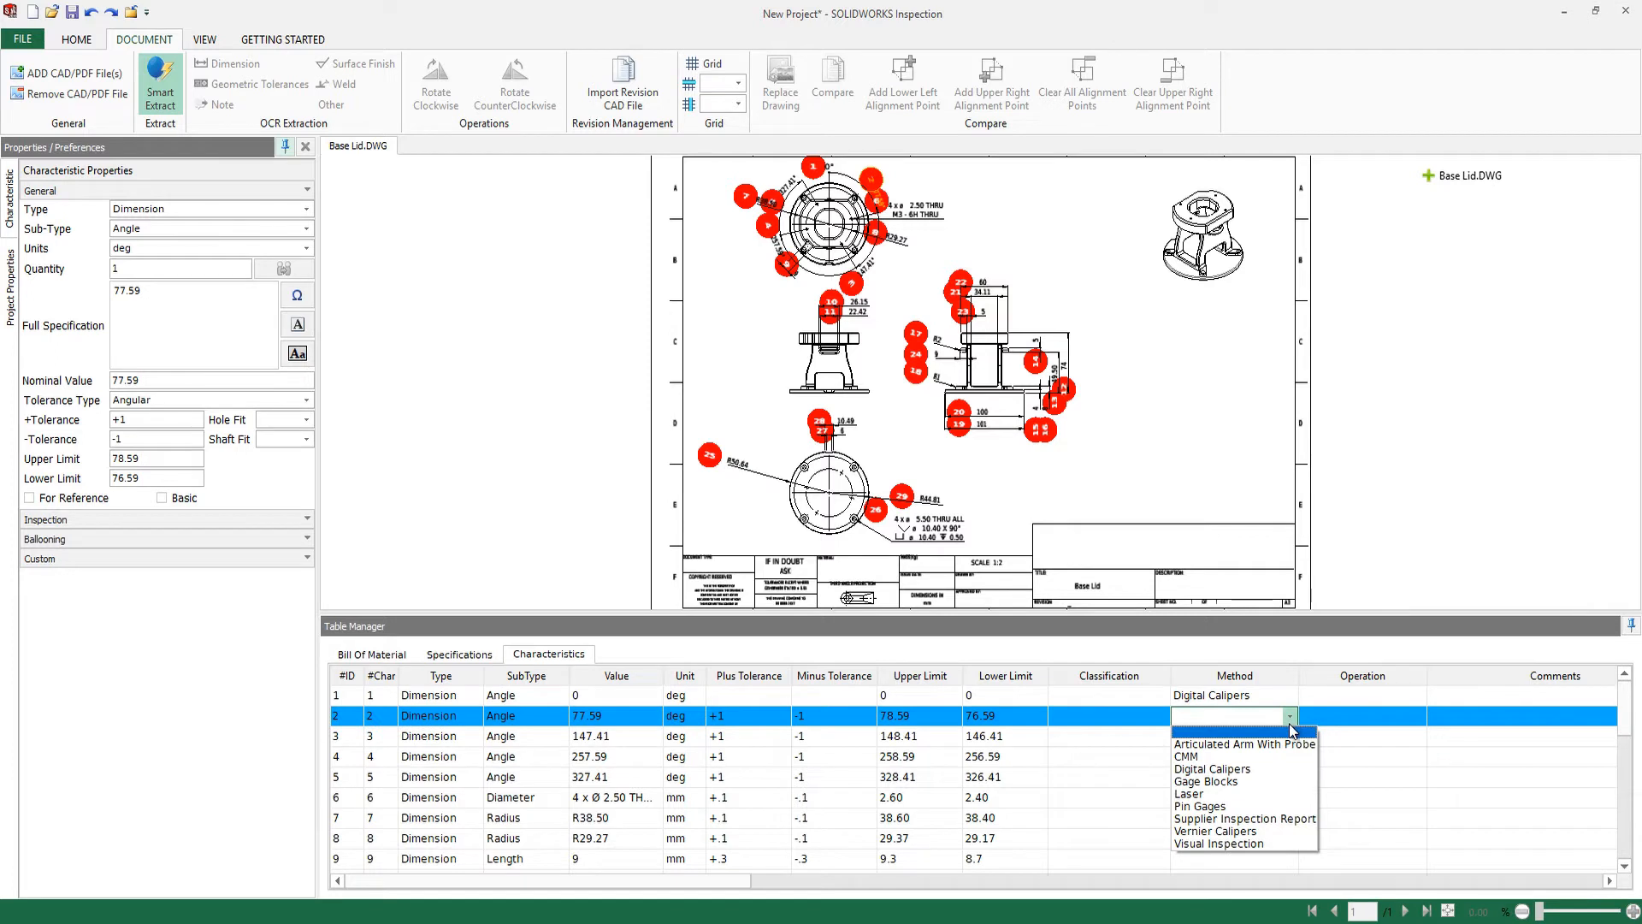
{"action": "left_click", "coordinate": [1288, 743]}
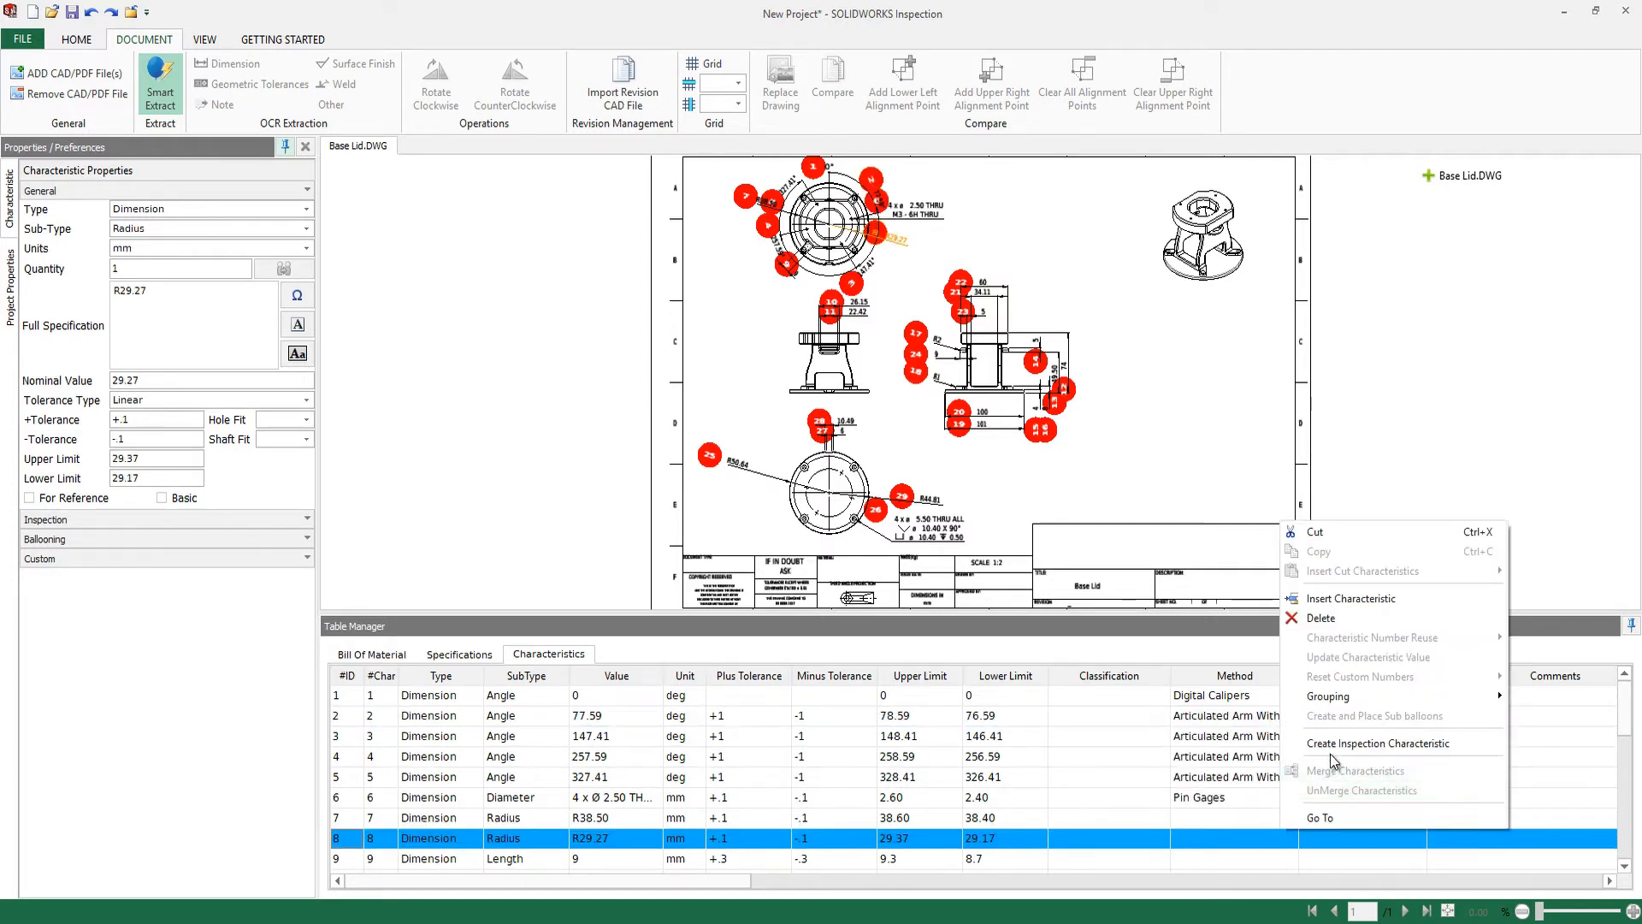
Create an inspection characteristic in the empty box above the title block with type Other and sub-type Production Method.
{"action": "left_click", "coordinate": [1331, 749]}
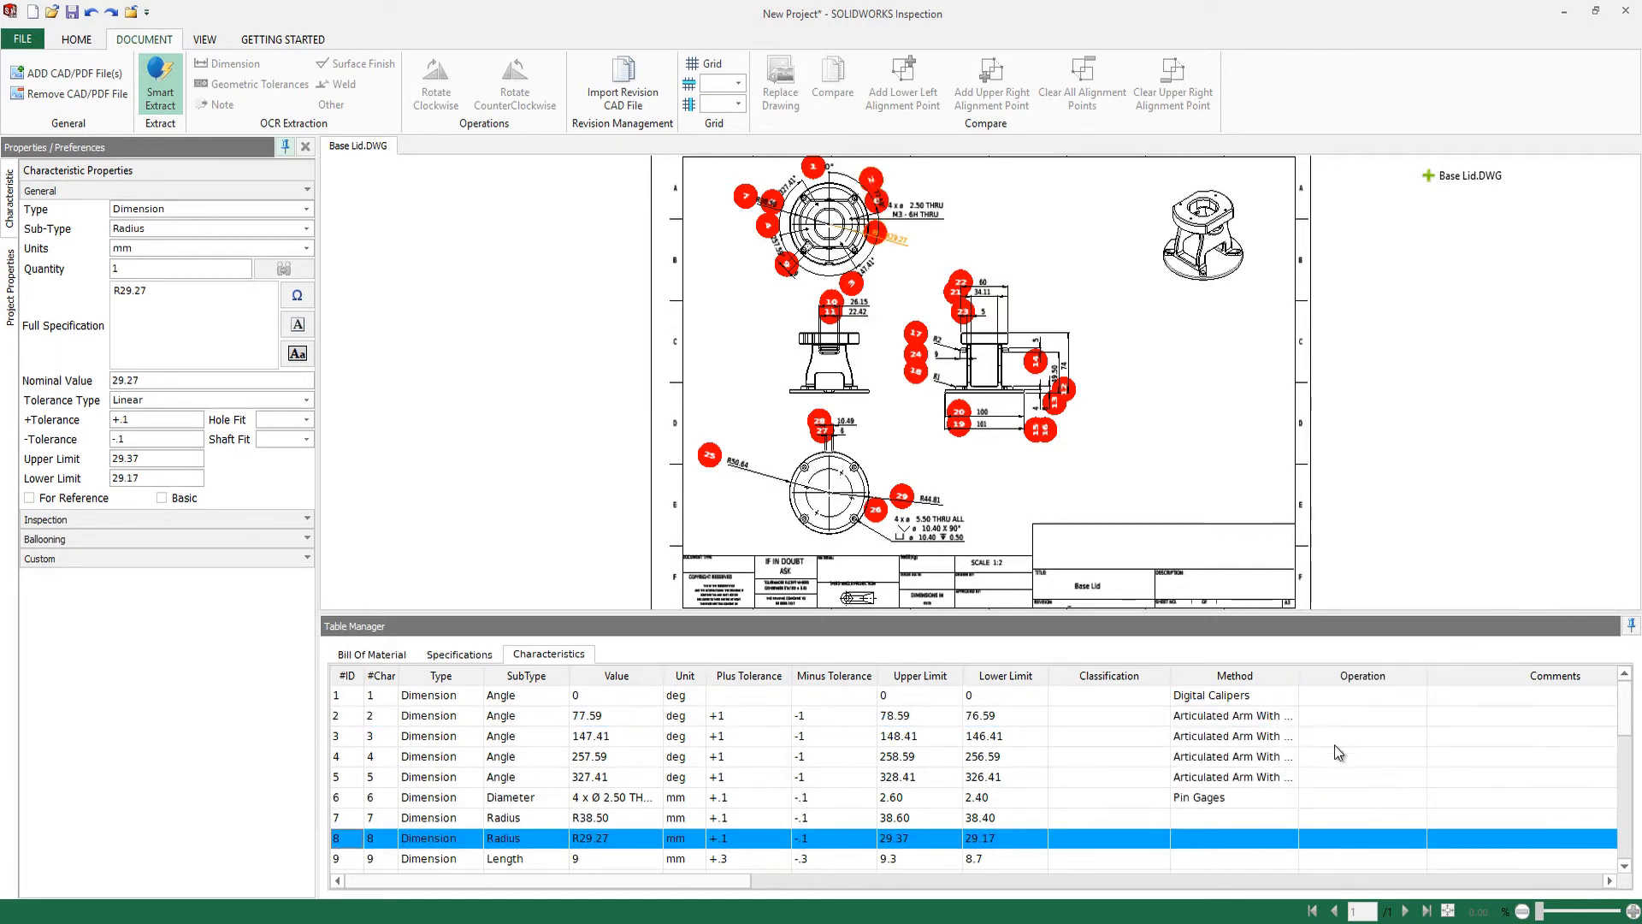
{"action": "left_click", "coordinate": [1056, 544]}
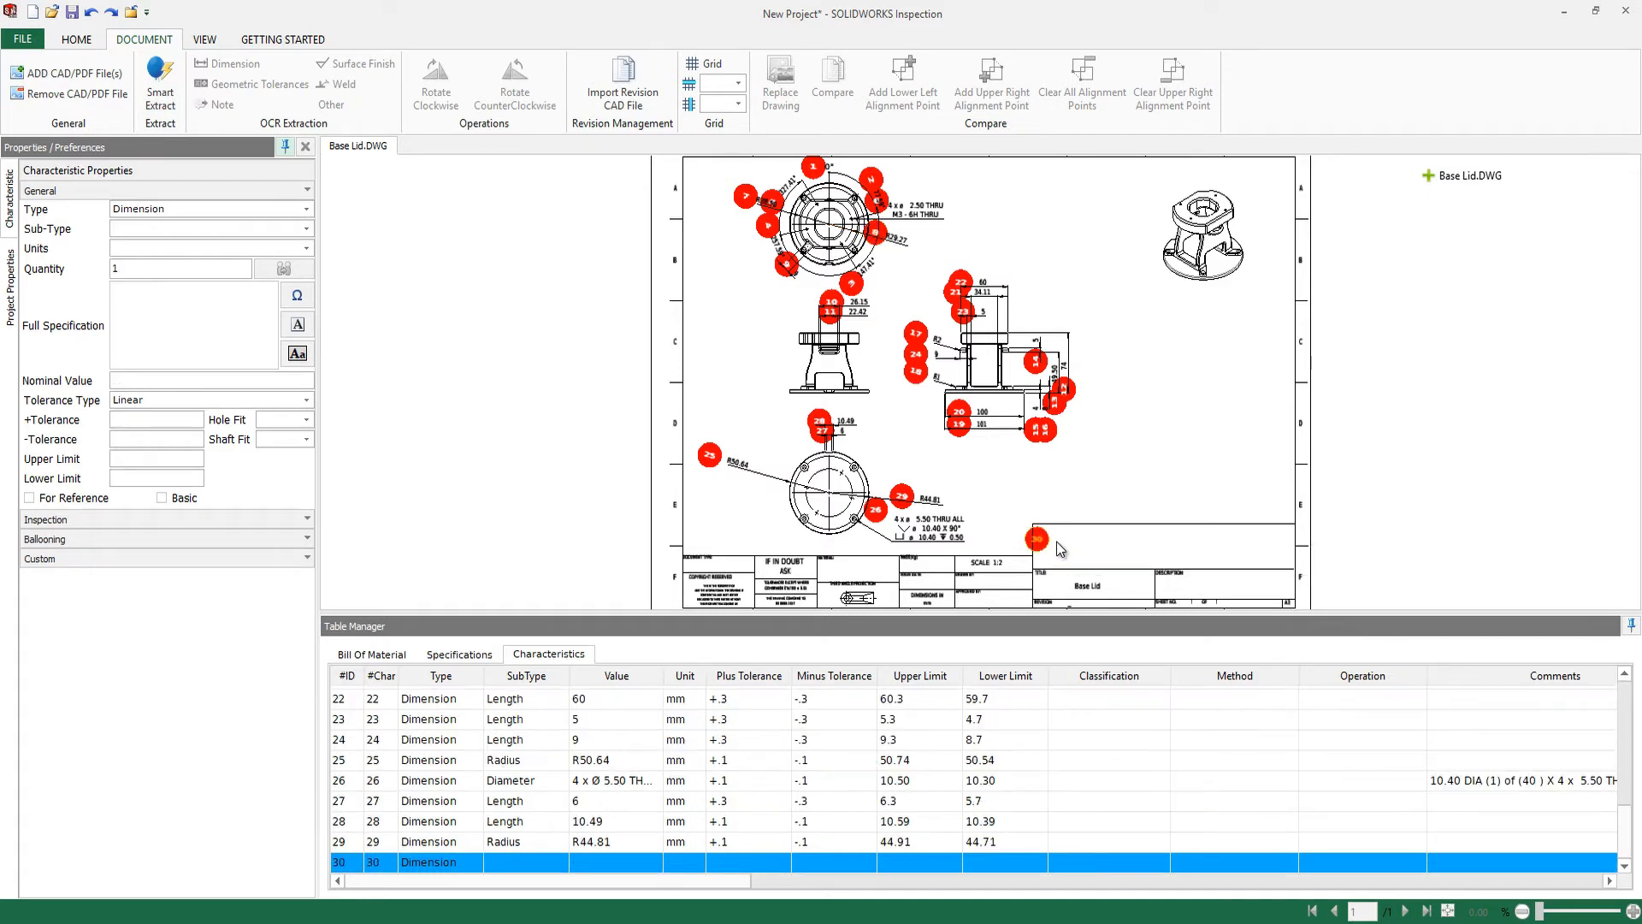
{"action": "left_click", "coordinate": [471, 860]}
{"action": "left_click", "coordinate": [445, 845]}
{"action": "left_click", "coordinate": [556, 859]}
{"action": "left_click", "coordinate": [556, 847]}
Give characteristic 30 the value "Check Packaging" and the comment "Visual inspection of packaging".
{"action": "left_click", "coordinate": [639, 862]}
{"action": "type", "text": "C"}
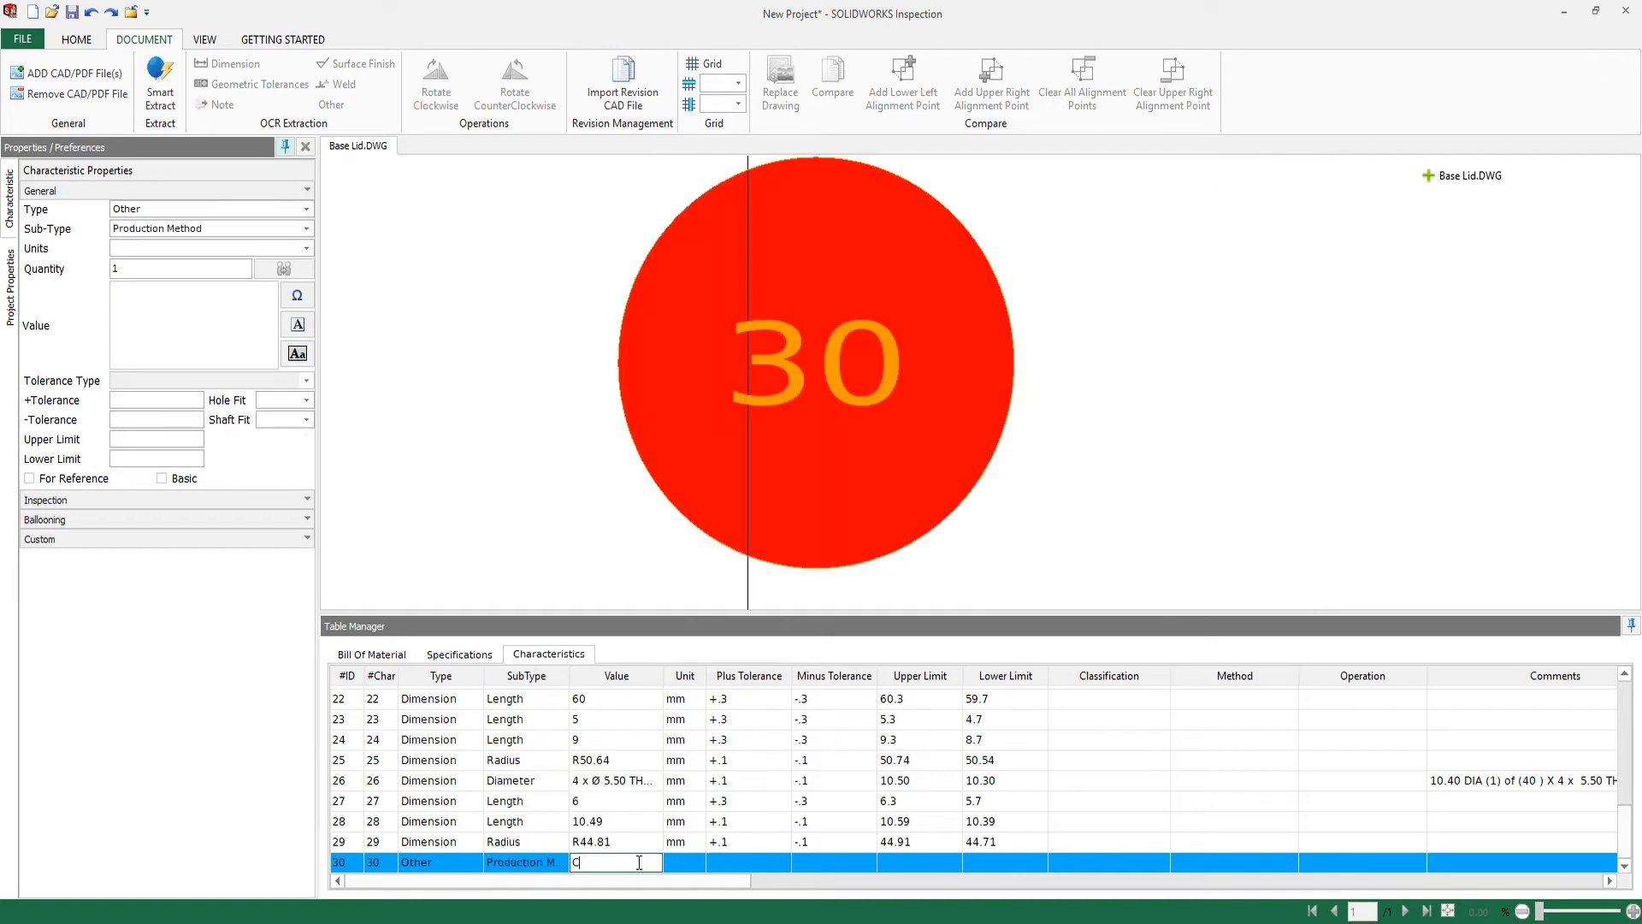
{"action": "type", "text": "heck Packaging"}
{"action": "left_click", "coordinate": [1471, 862]}
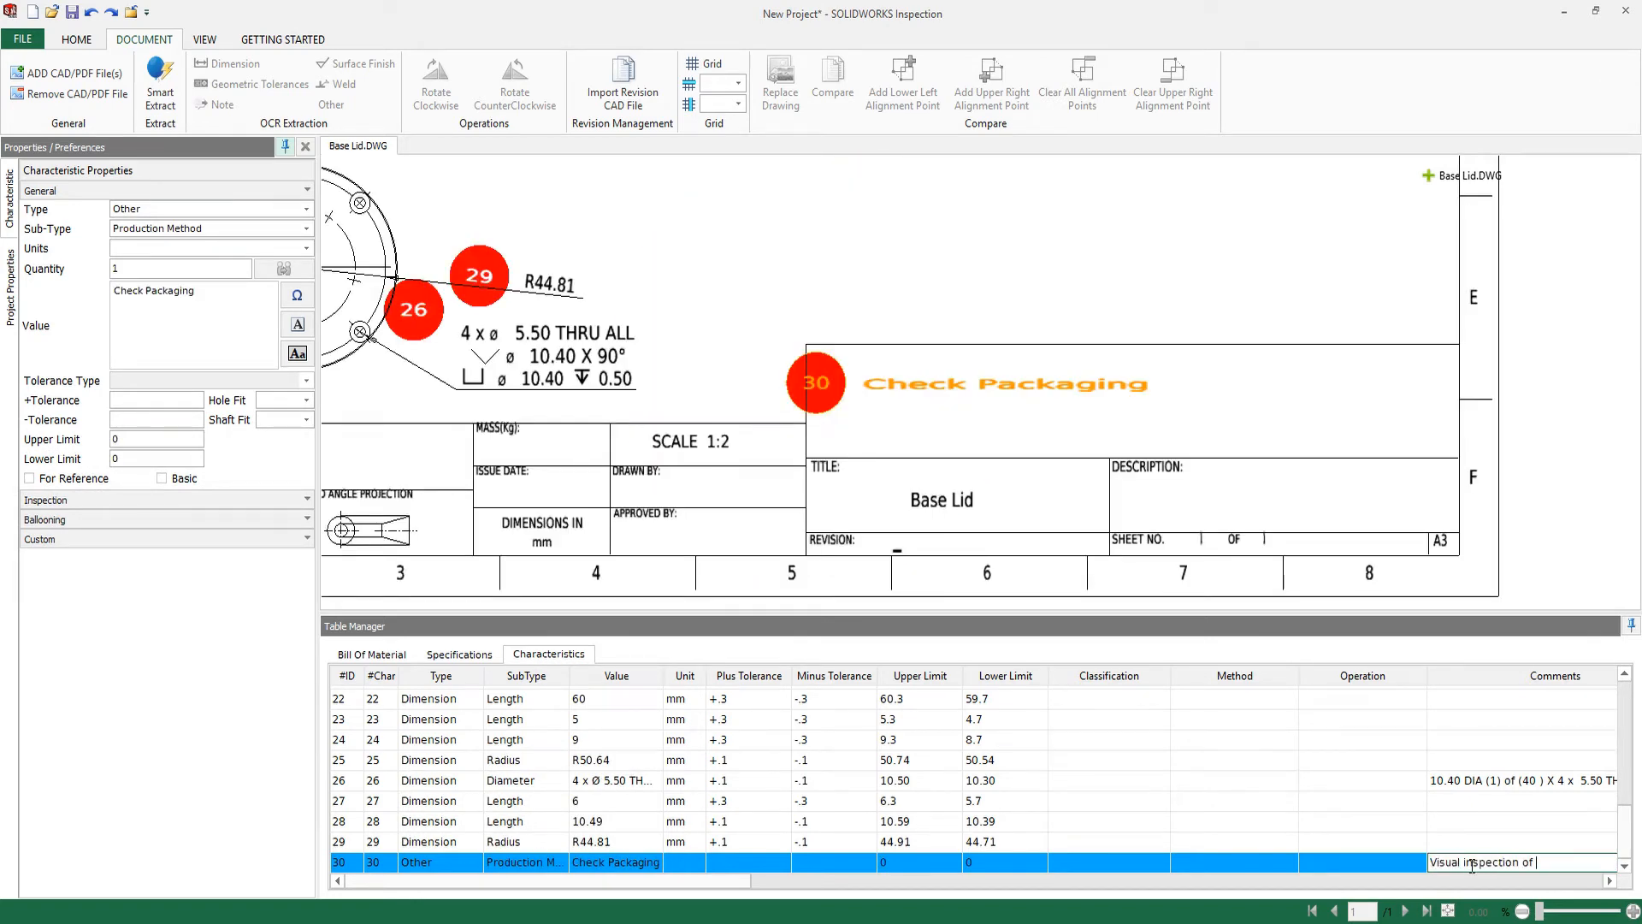
{"action": "left_click", "coordinate": [1472, 862]}
{"action": "type", "text": "Visual inspection of packaging"}
{"action": "key", "text": "Return"}
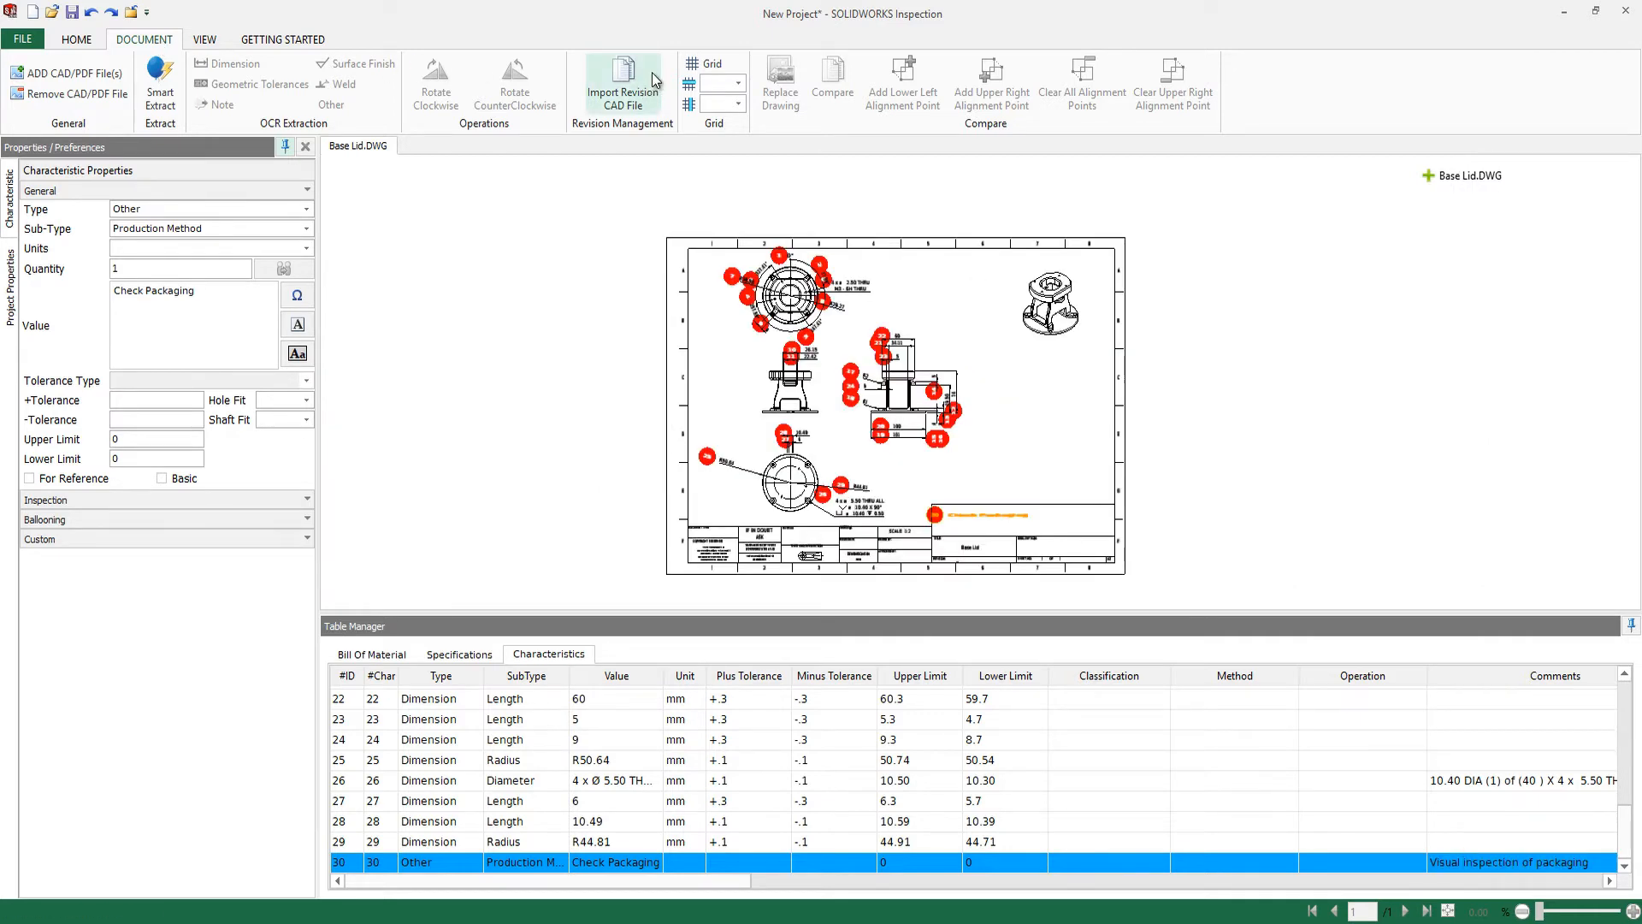
Import Base Lid Rev 2.DWG as the revision drawing and accept Automated Revision processing with its existing options.
{"action": "left_click", "coordinate": [655, 79]}
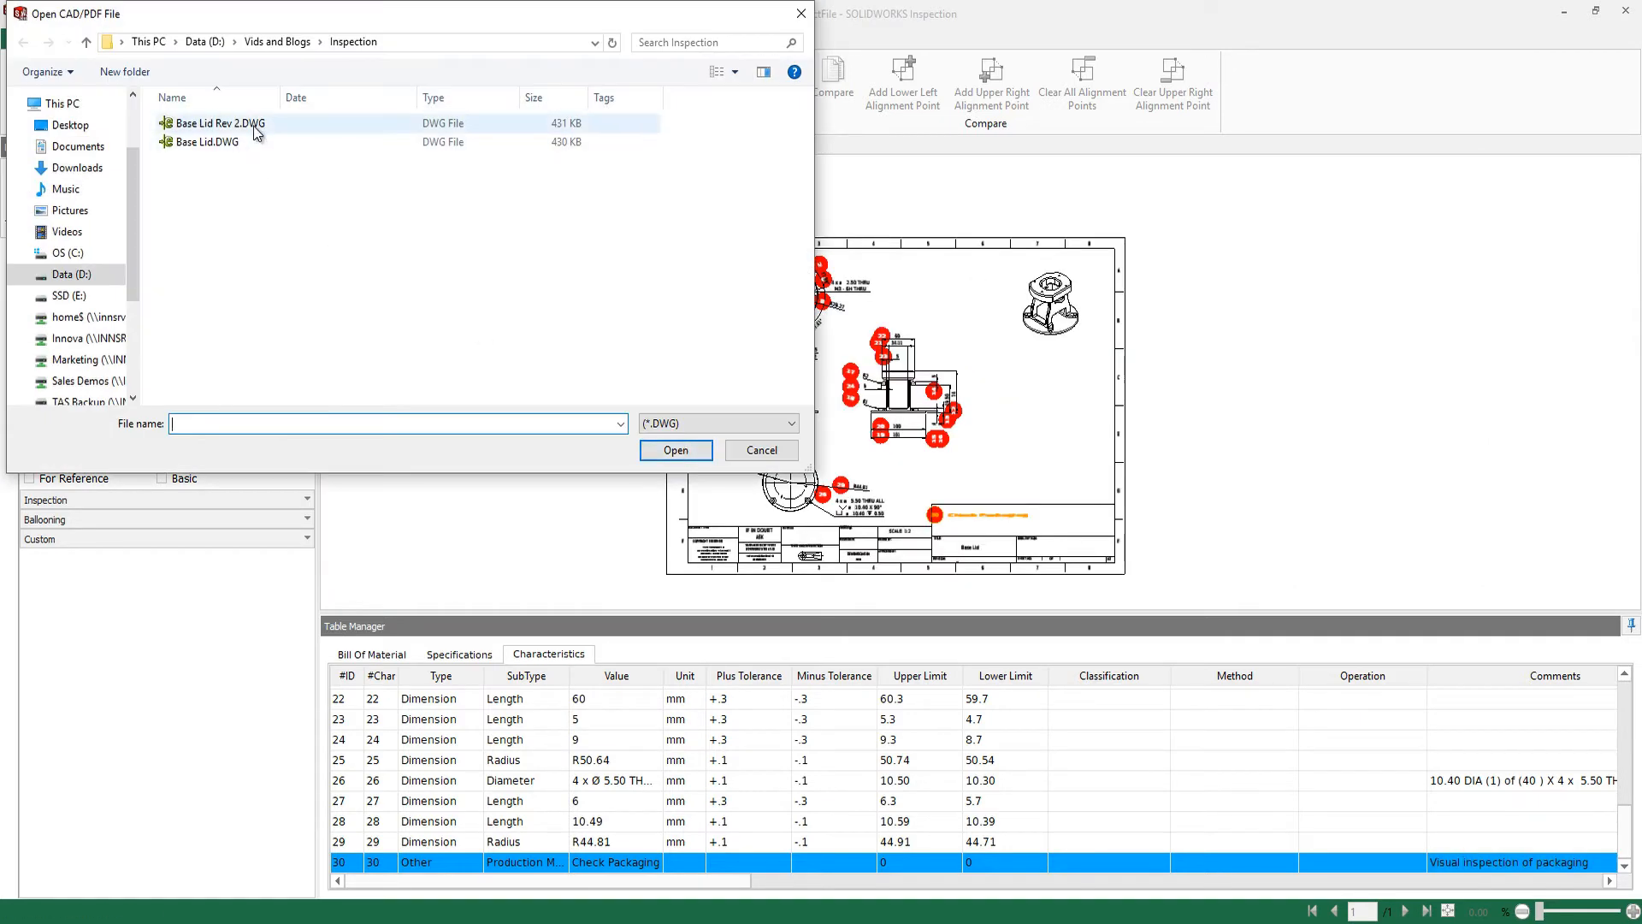
{"action": "left_click", "coordinate": [218, 123]}
{"action": "left_click", "coordinate": [683, 456]}
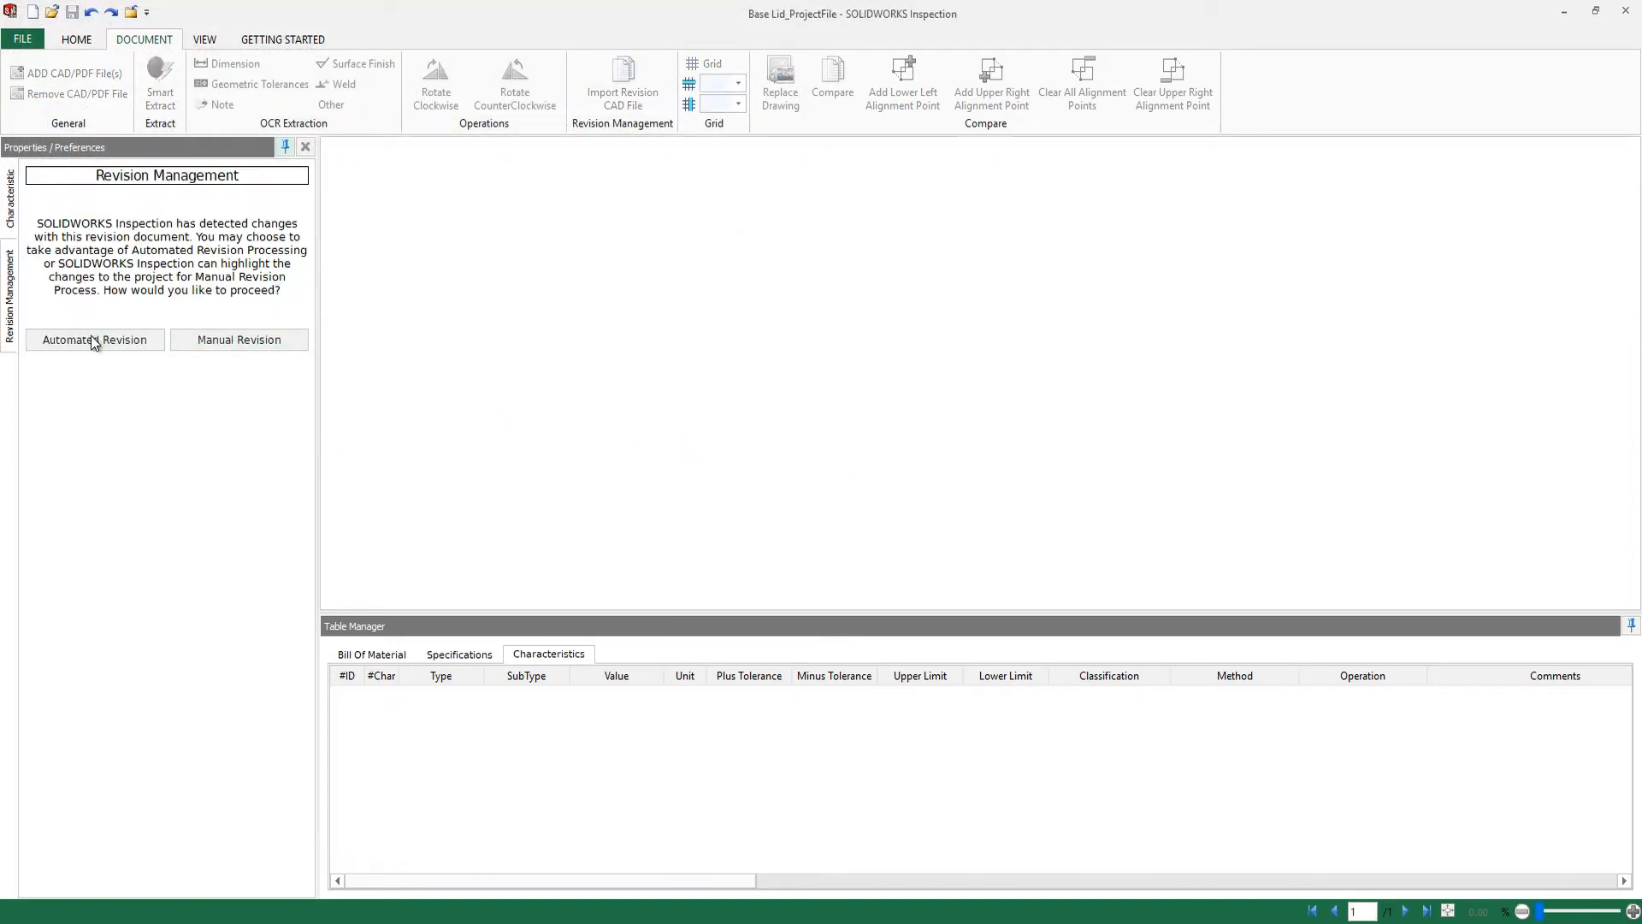
{"action": "left_click", "coordinate": [99, 342]}
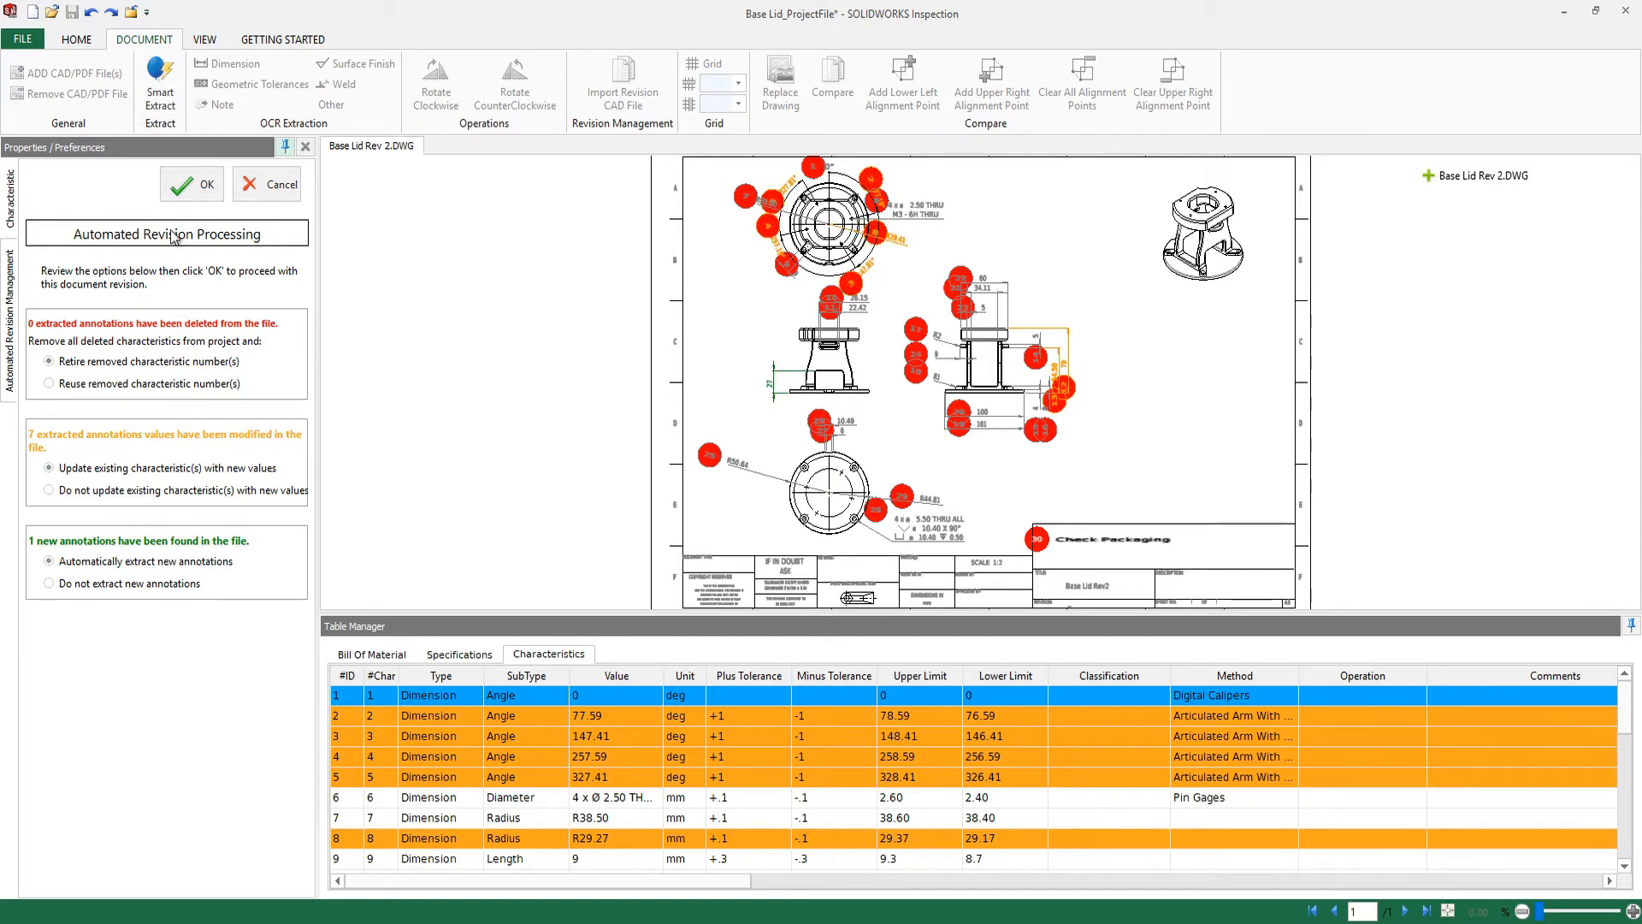
{"action": "left_click", "coordinate": [182, 189]}
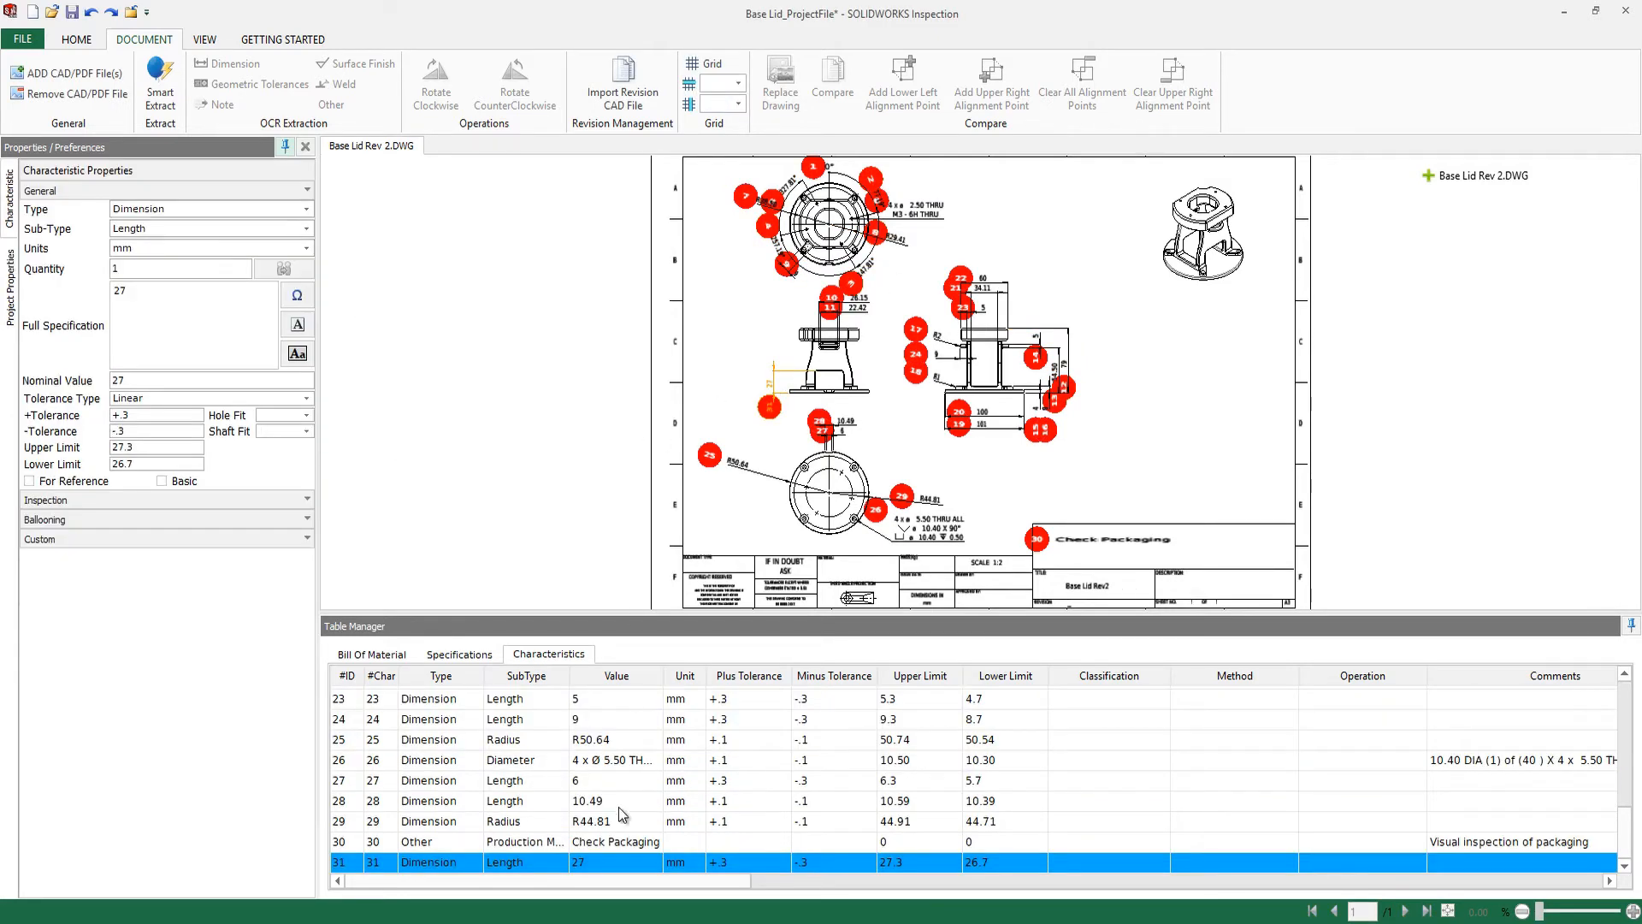
Export the revised project to Excel as Base Lid Rev 2.xls and look through the First Article Inspection Report.
{"action": "left_click", "coordinate": [76, 40]}
{"action": "left_click", "coordinate": [982, 105]}
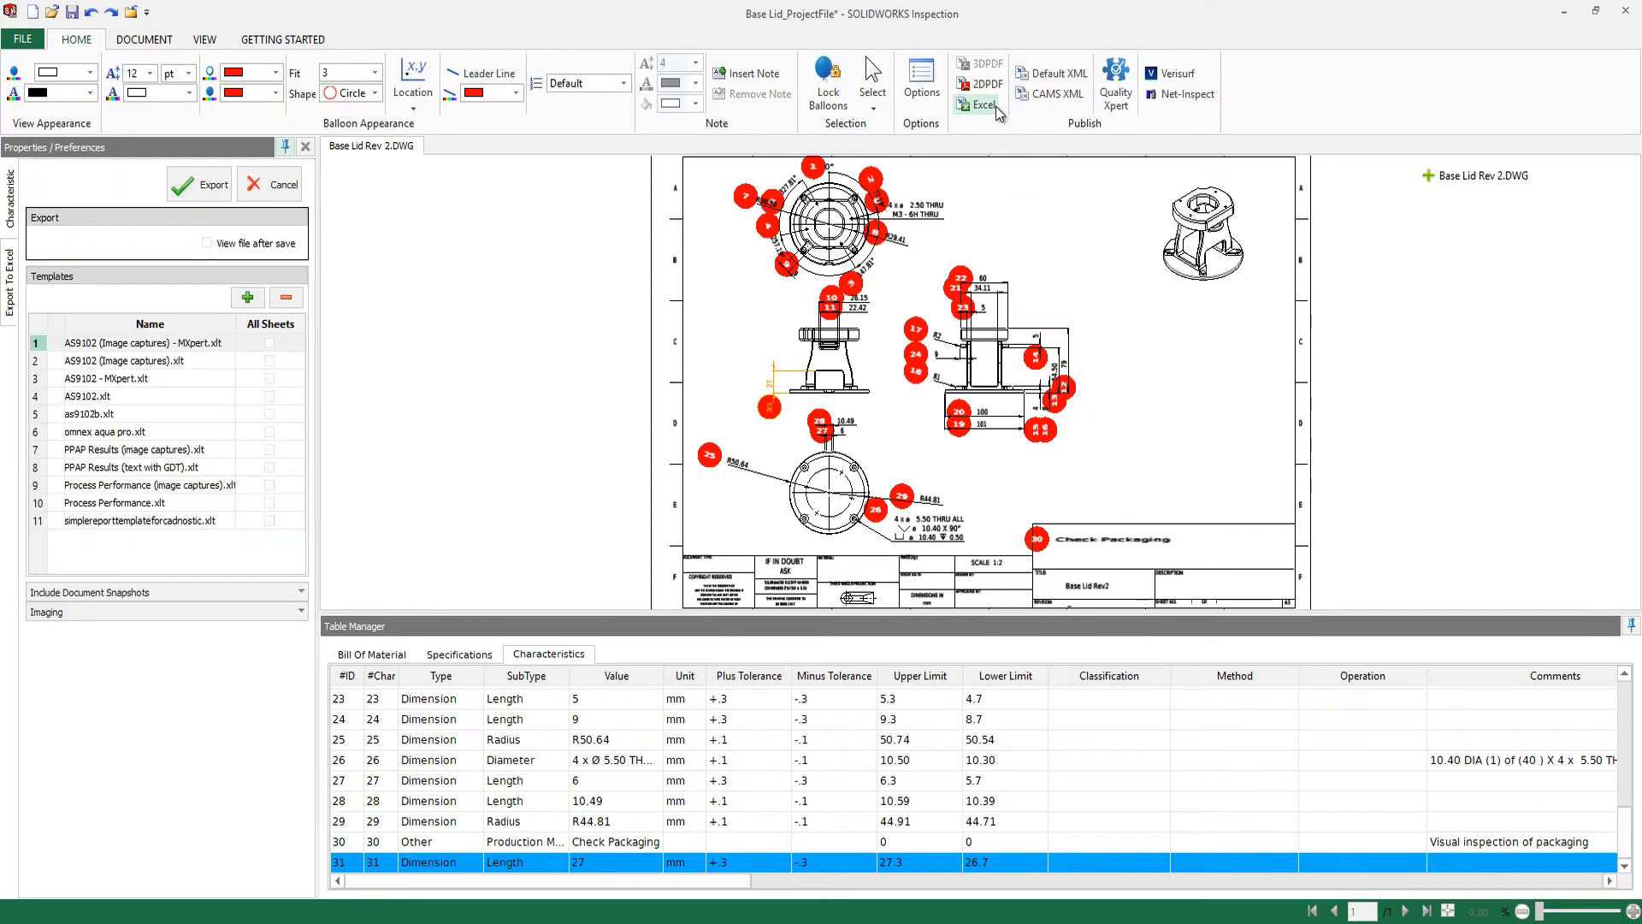
{"action": "left_click", "coordinate": [199, 184]}
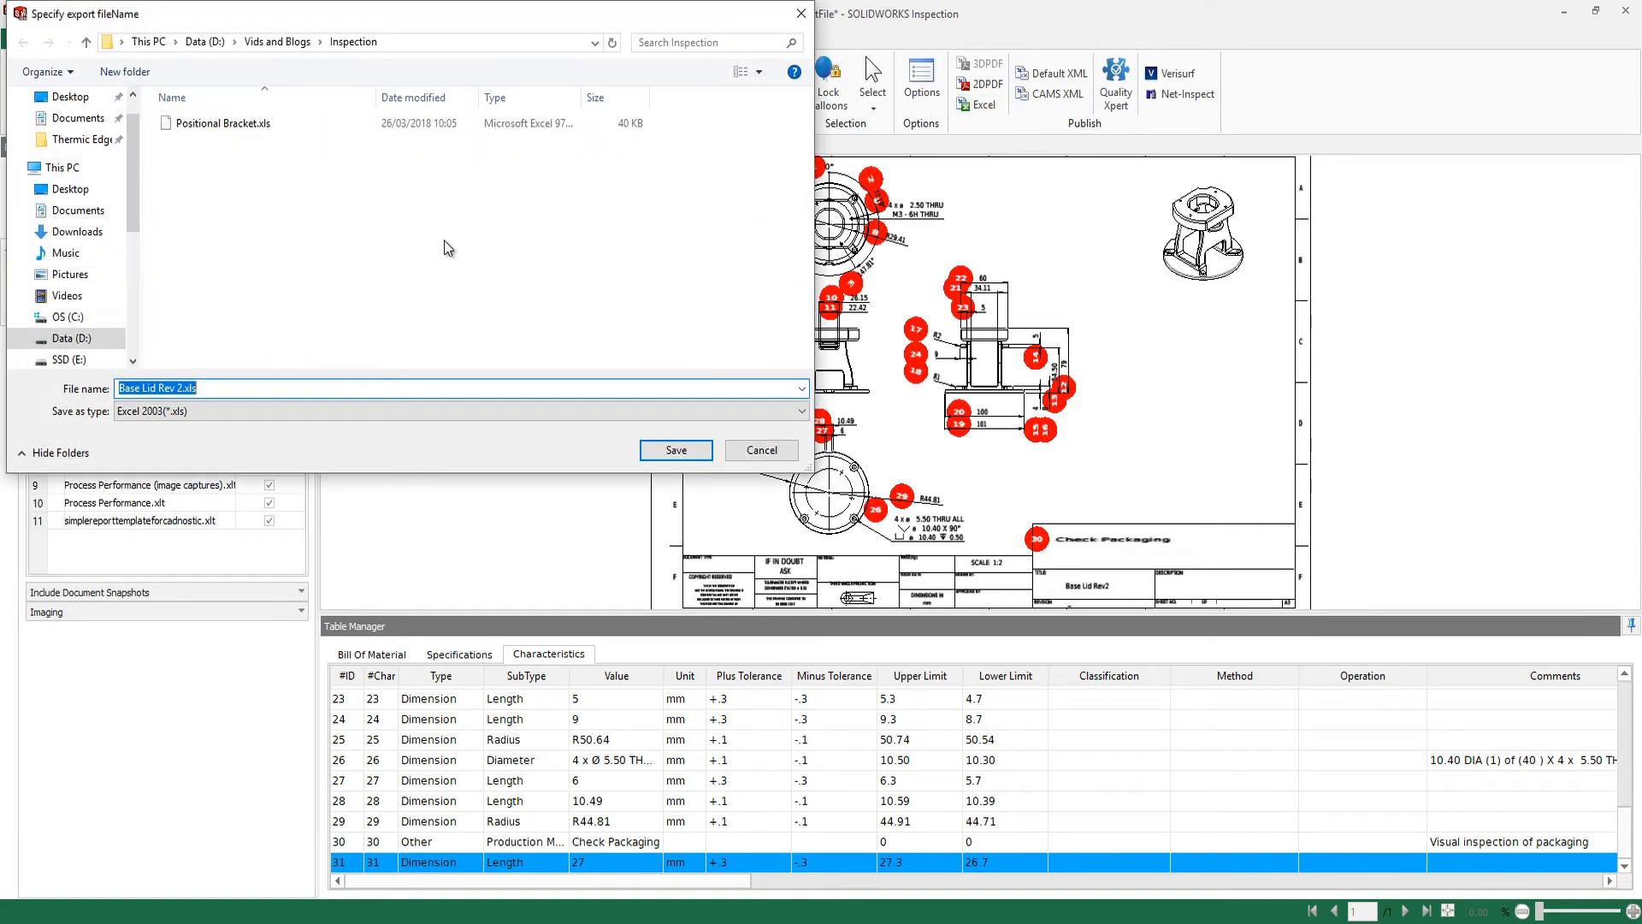
{"action": "left_click", "coordinate": [675, 451]}
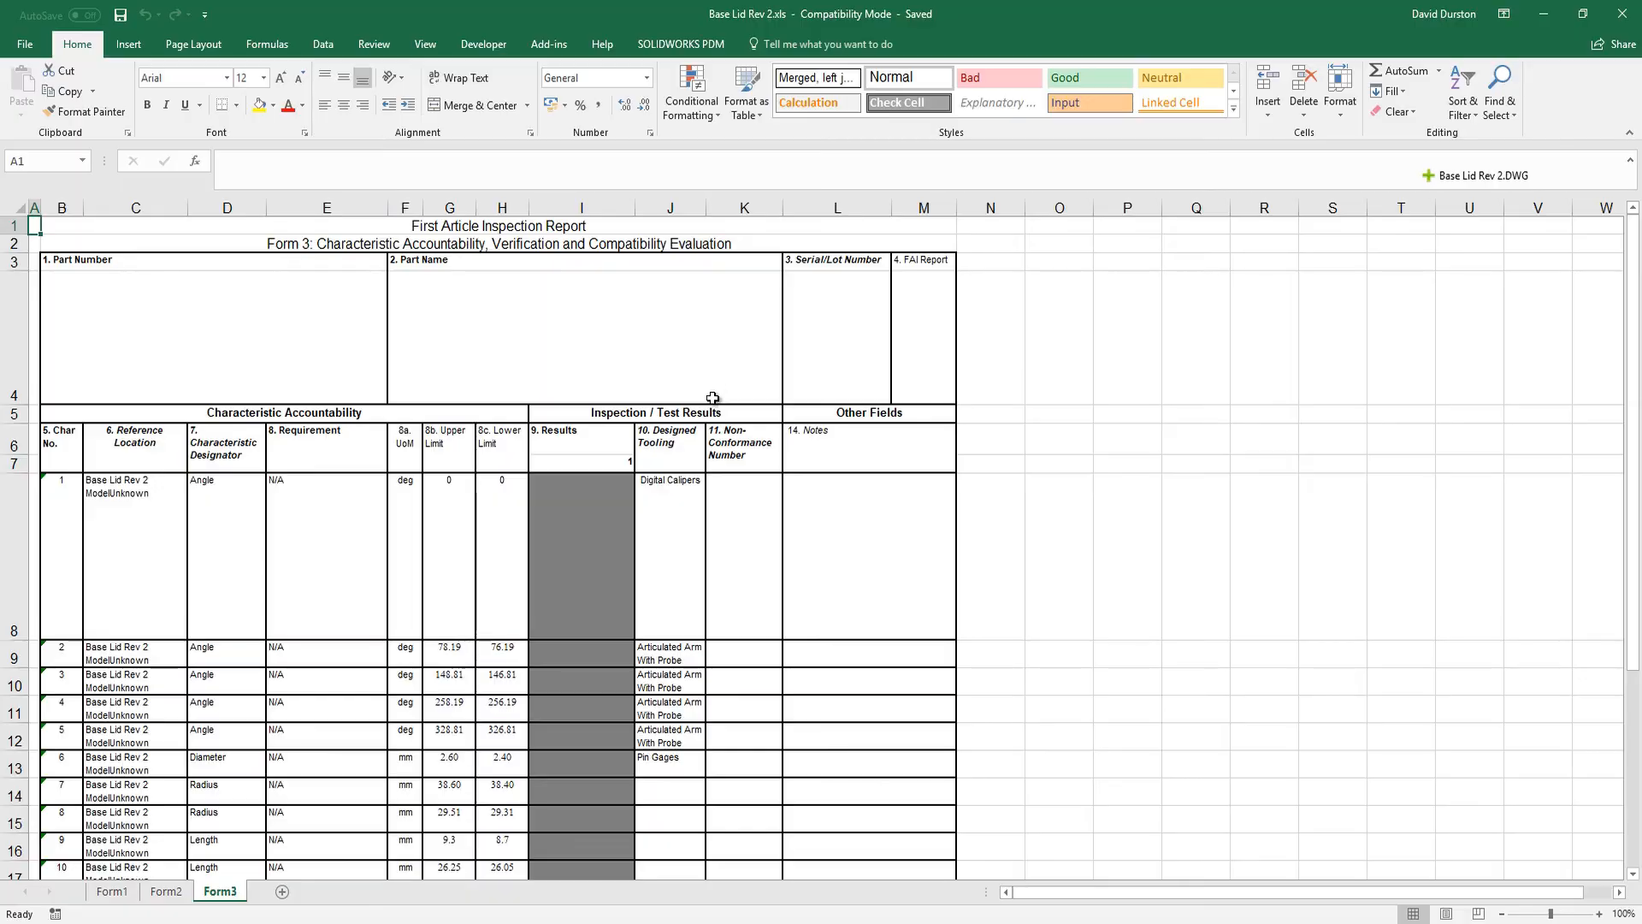
{"action": "scroll", "coordinate": [634, 599], "scroll_direction": "down", "scroll_amount": 8}
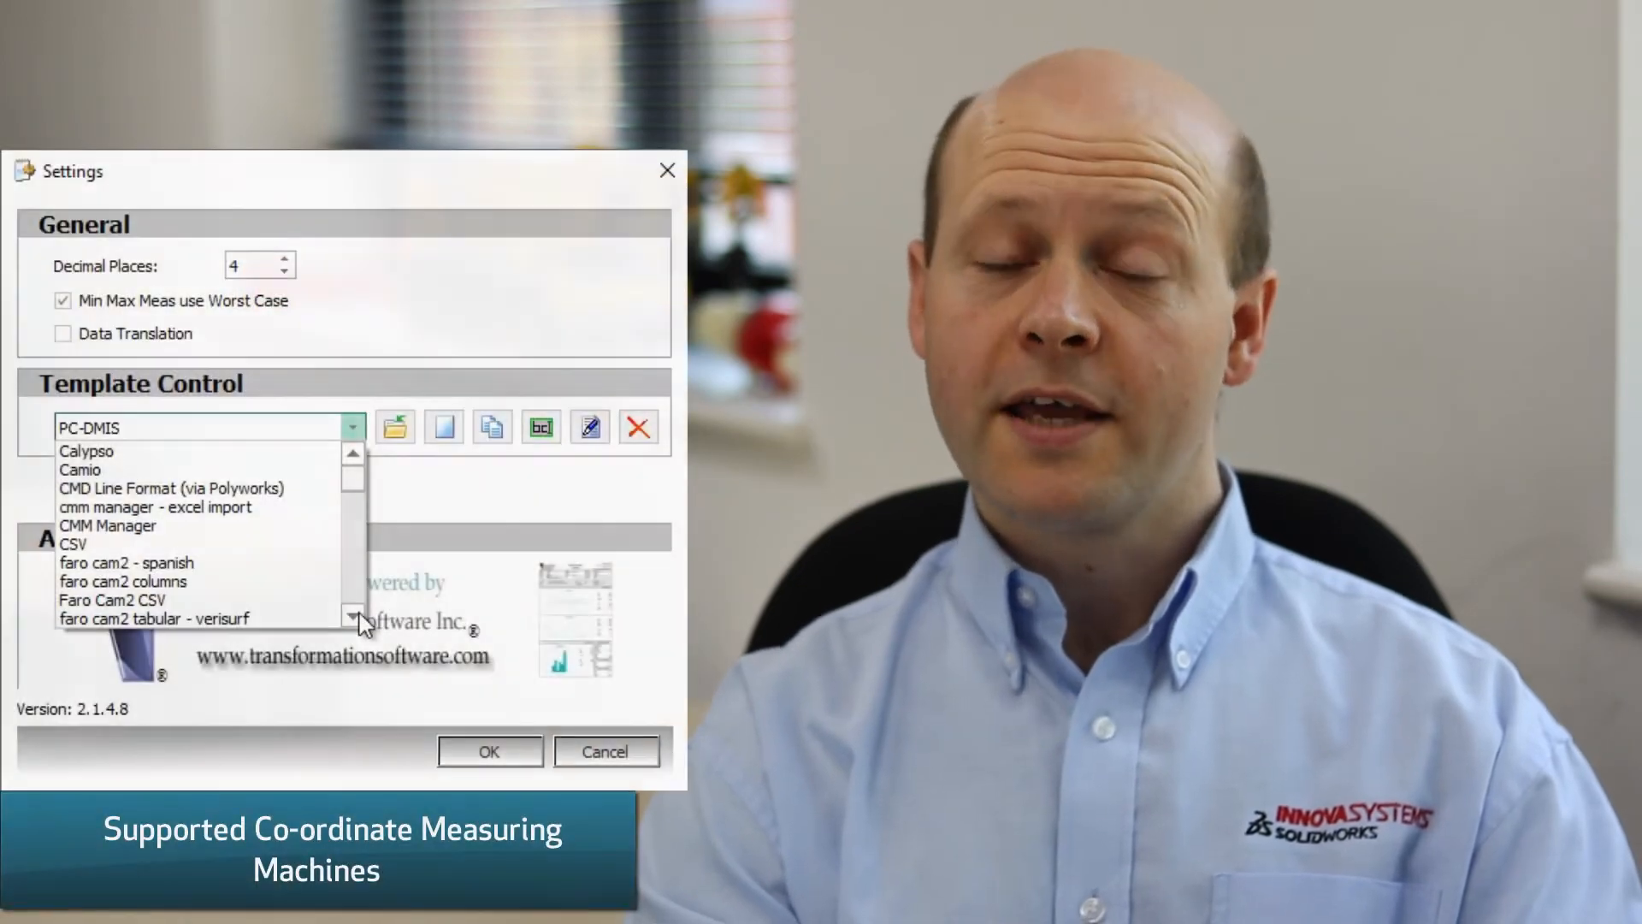
Look through the supported coordinate measuring machine formats in the Template Control list of the settings.
{"action": "left_click", "coordinate": [355, 616]}
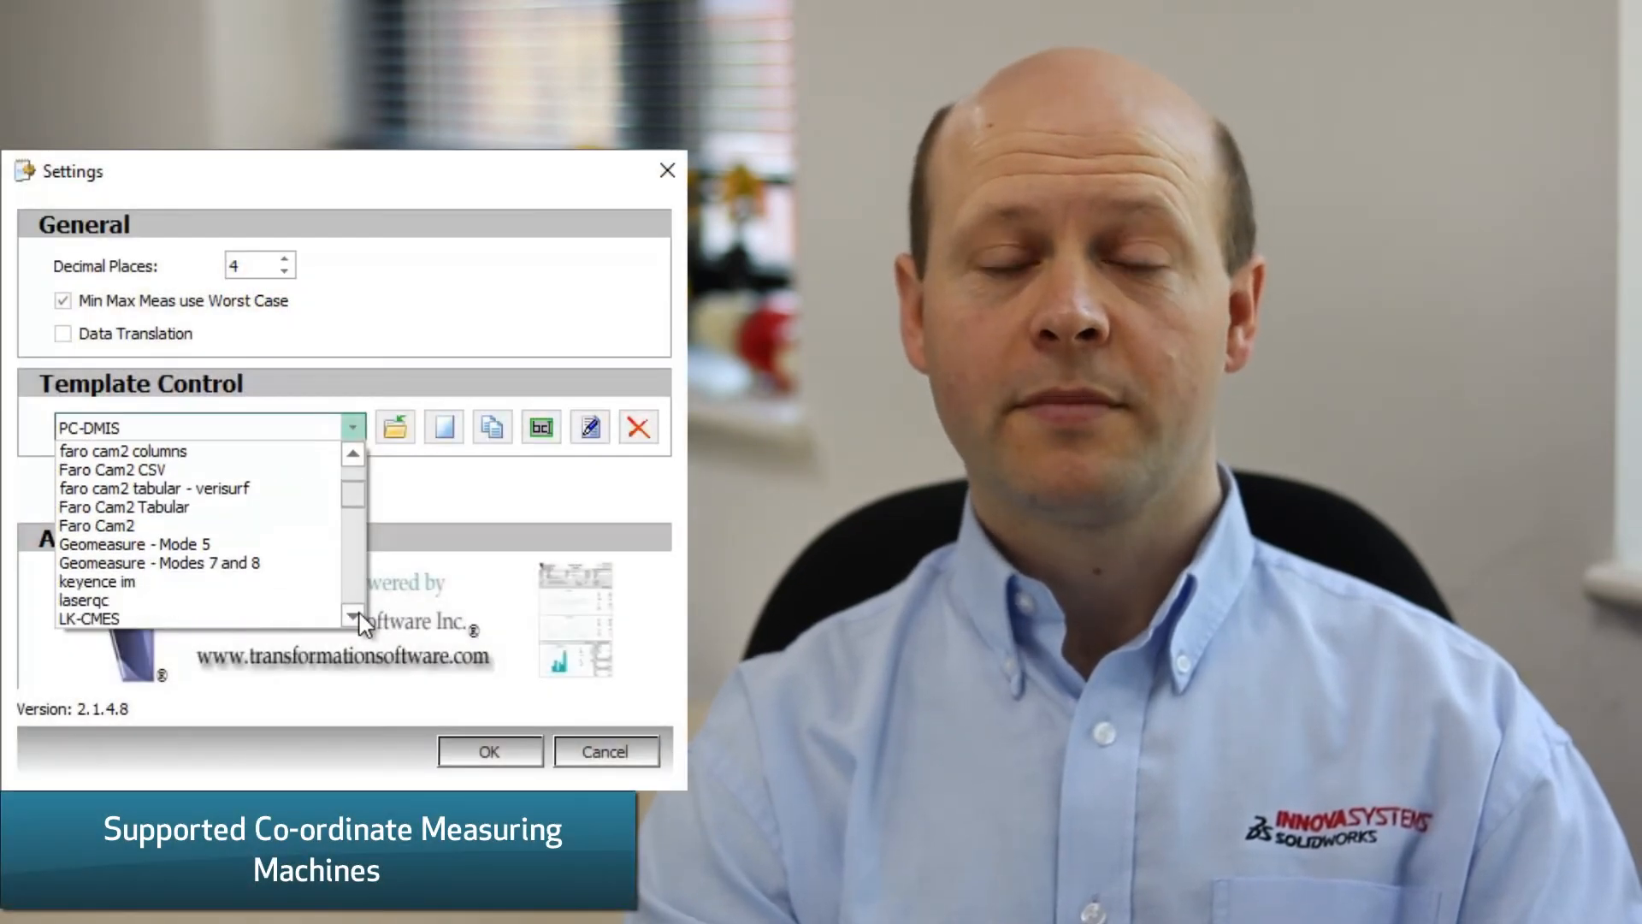
{"action": "left_click", "coordinate": [359, 615]}
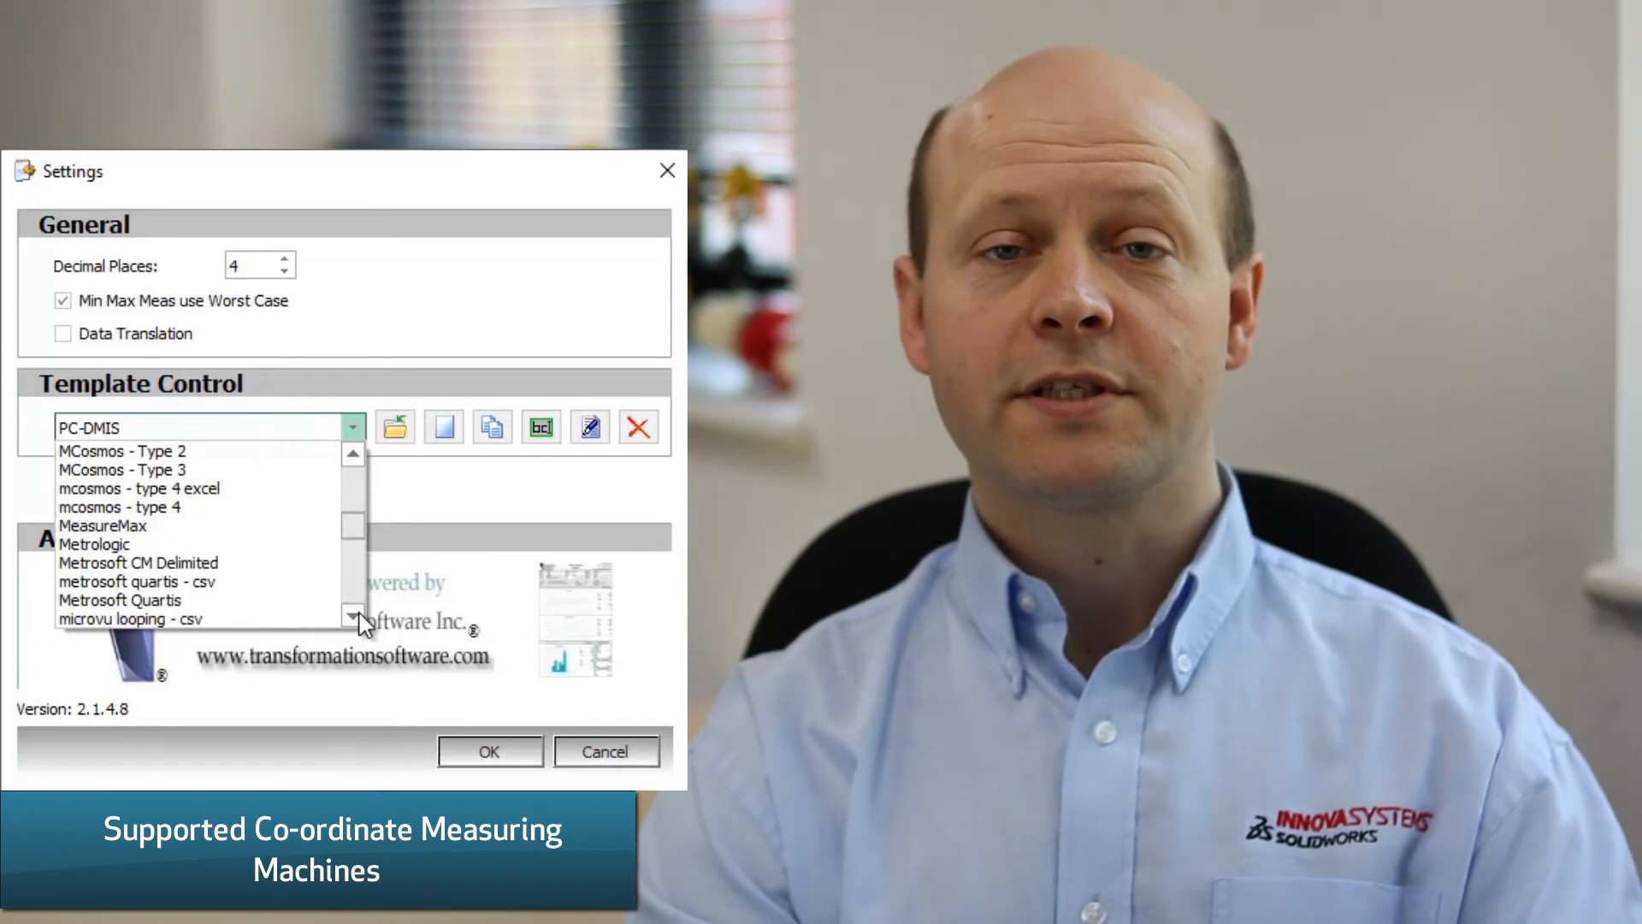
{"action": "left_click", "coordinate": [359, 613]}
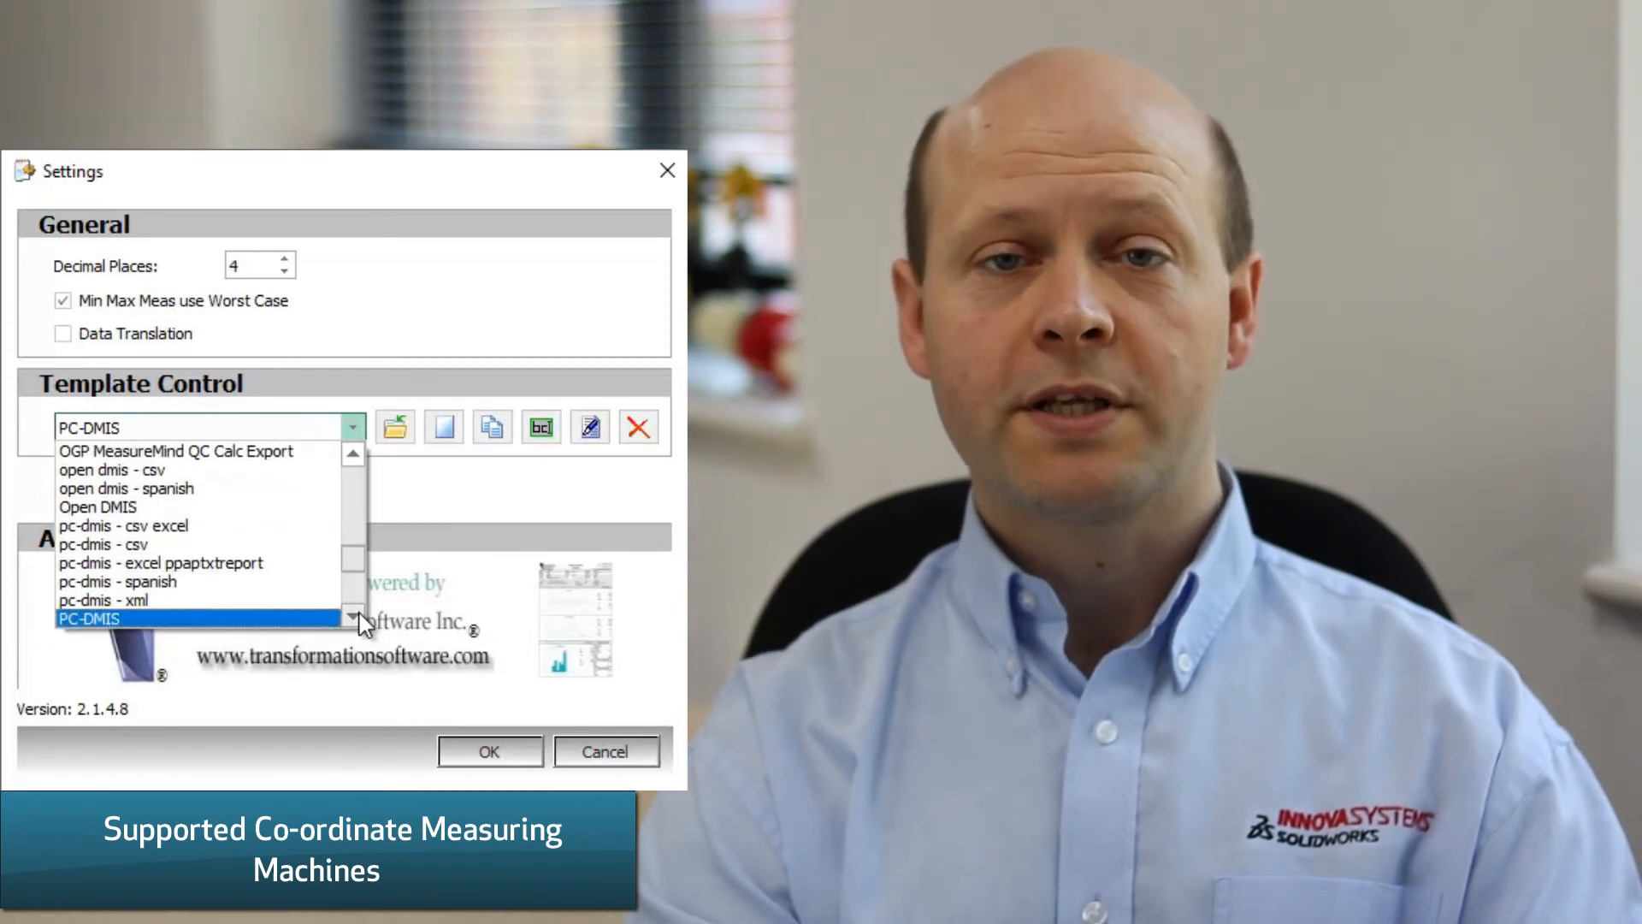
{"action": "left_click", "coordinate": [359, 614]}
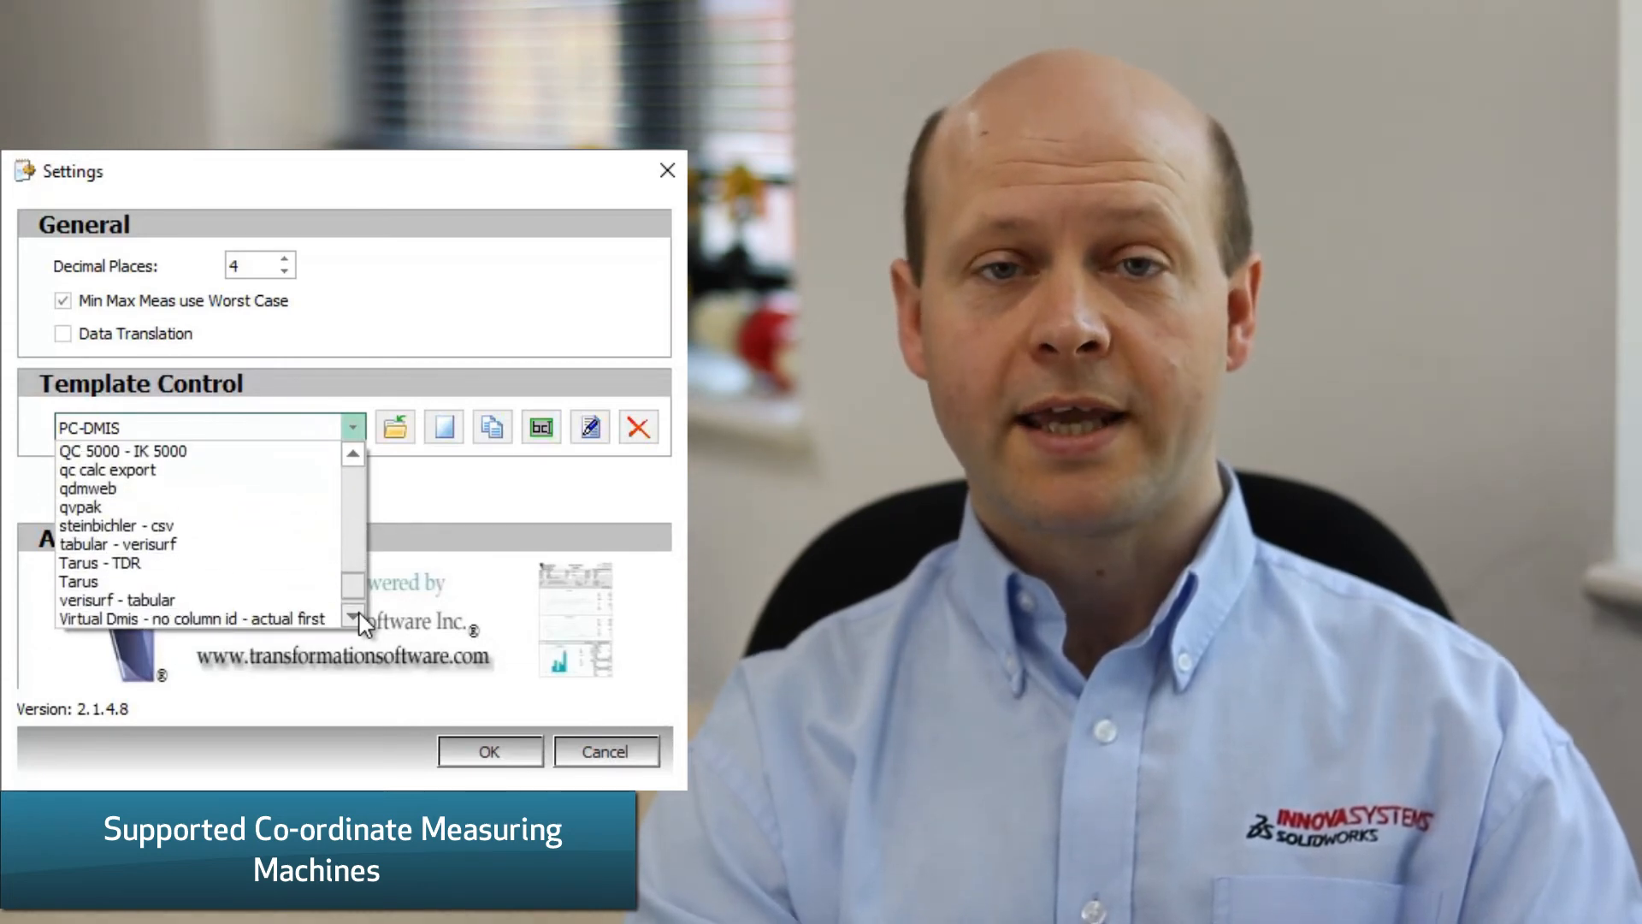
{"action": "left_click", "coordinate": [359, 614]}
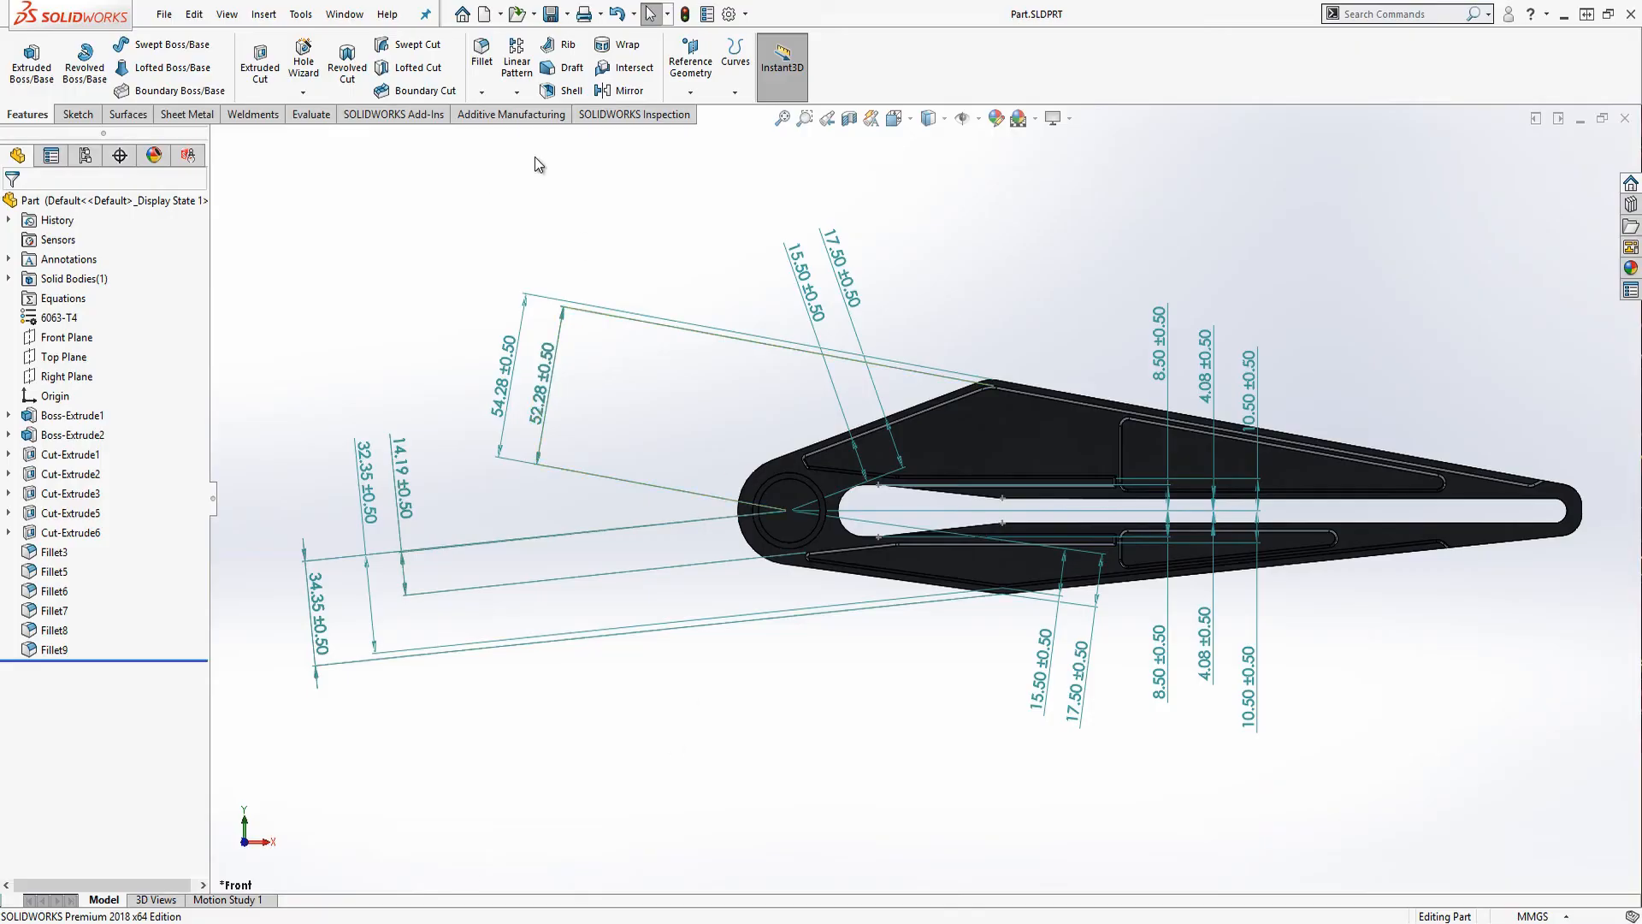
In SOLIDWORKS, start an inspection project for Part.SLDPRT, link Part Name to the Description property "Positional Bracket" and open Part Number's property link.
{"action": "left_click", "coordinate": [617, 114]}
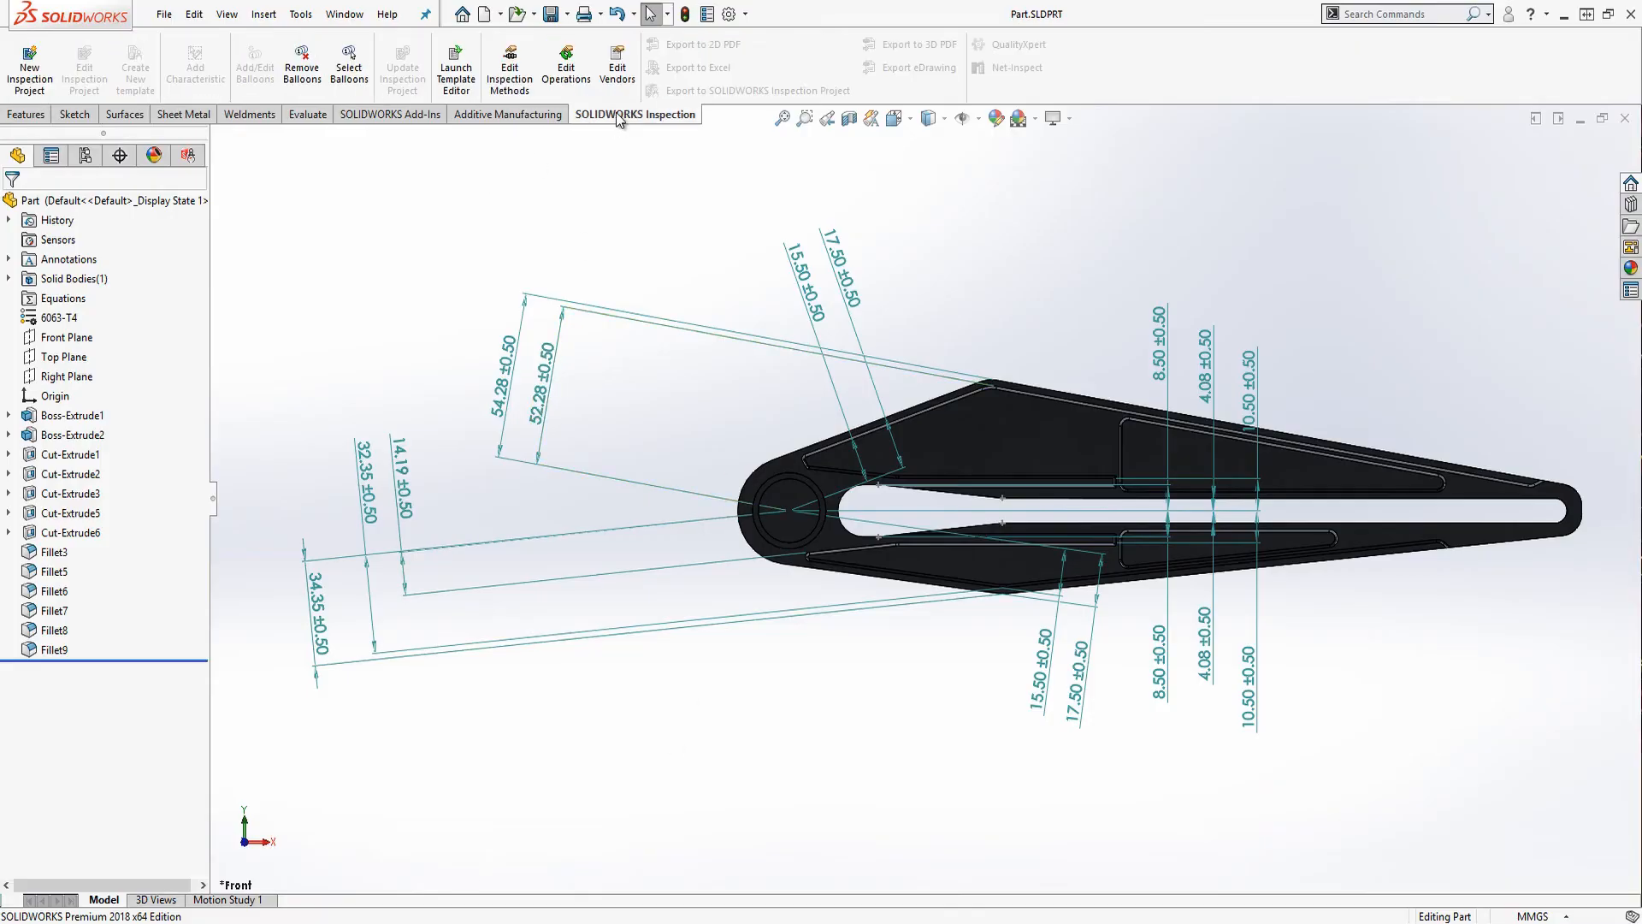
{"action": "left_click", "coordinate": [29, 73]}
{"action": "left_click", "coordinate": [11, 205]}
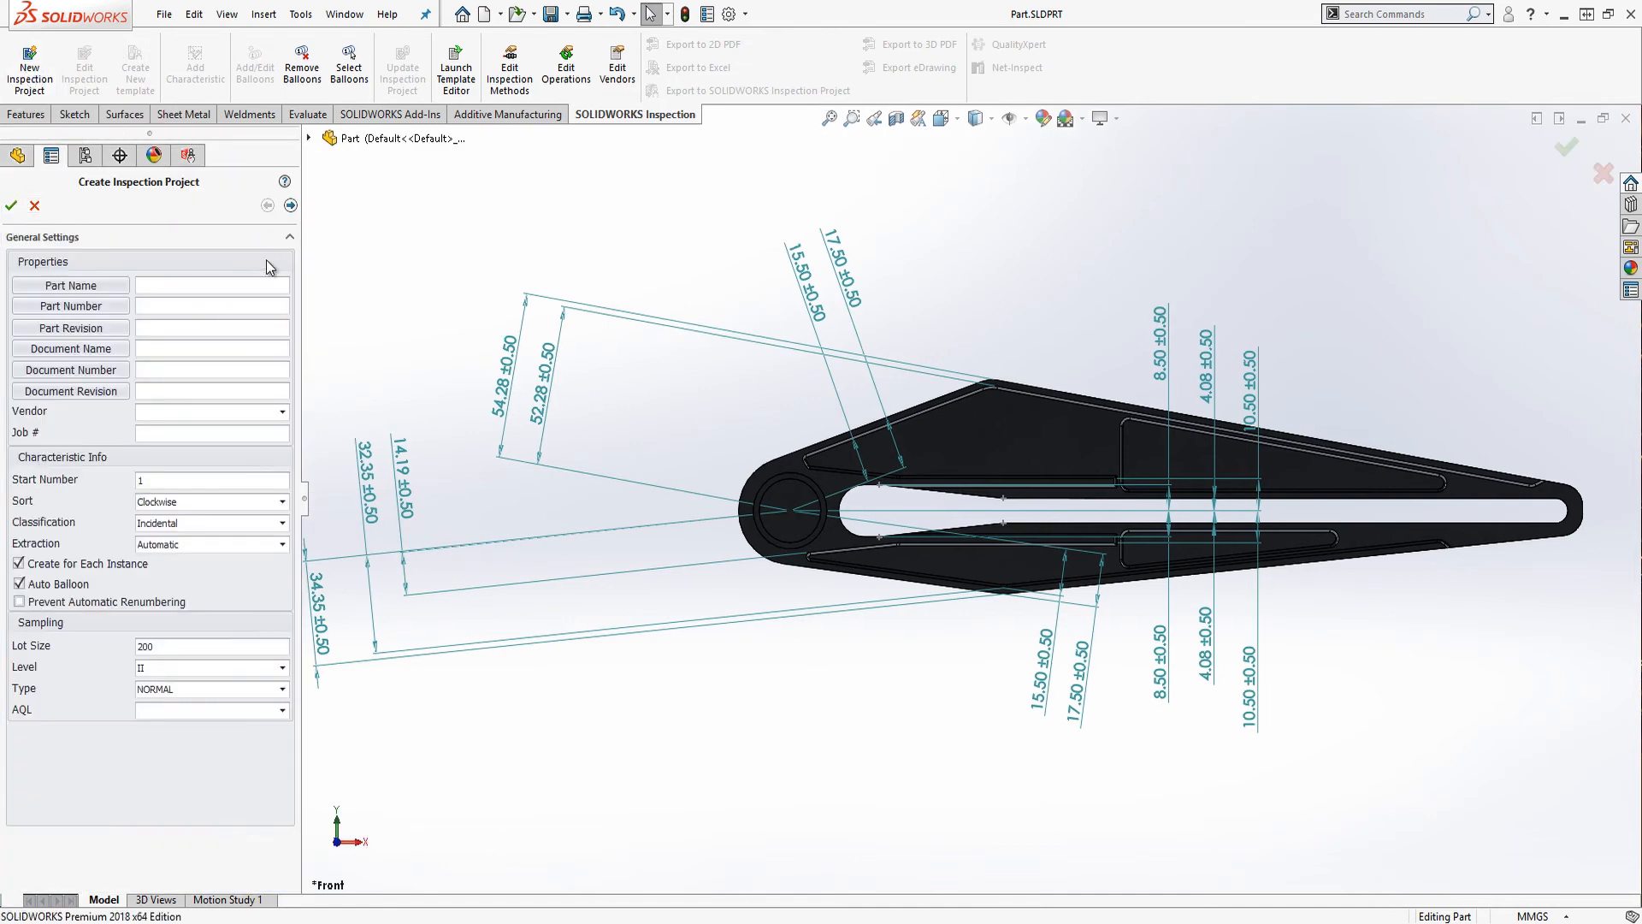
{"action": "left_click", "coordinate": [104, 286]}
{"action": "left_click", "coordinate": [296, 152]}
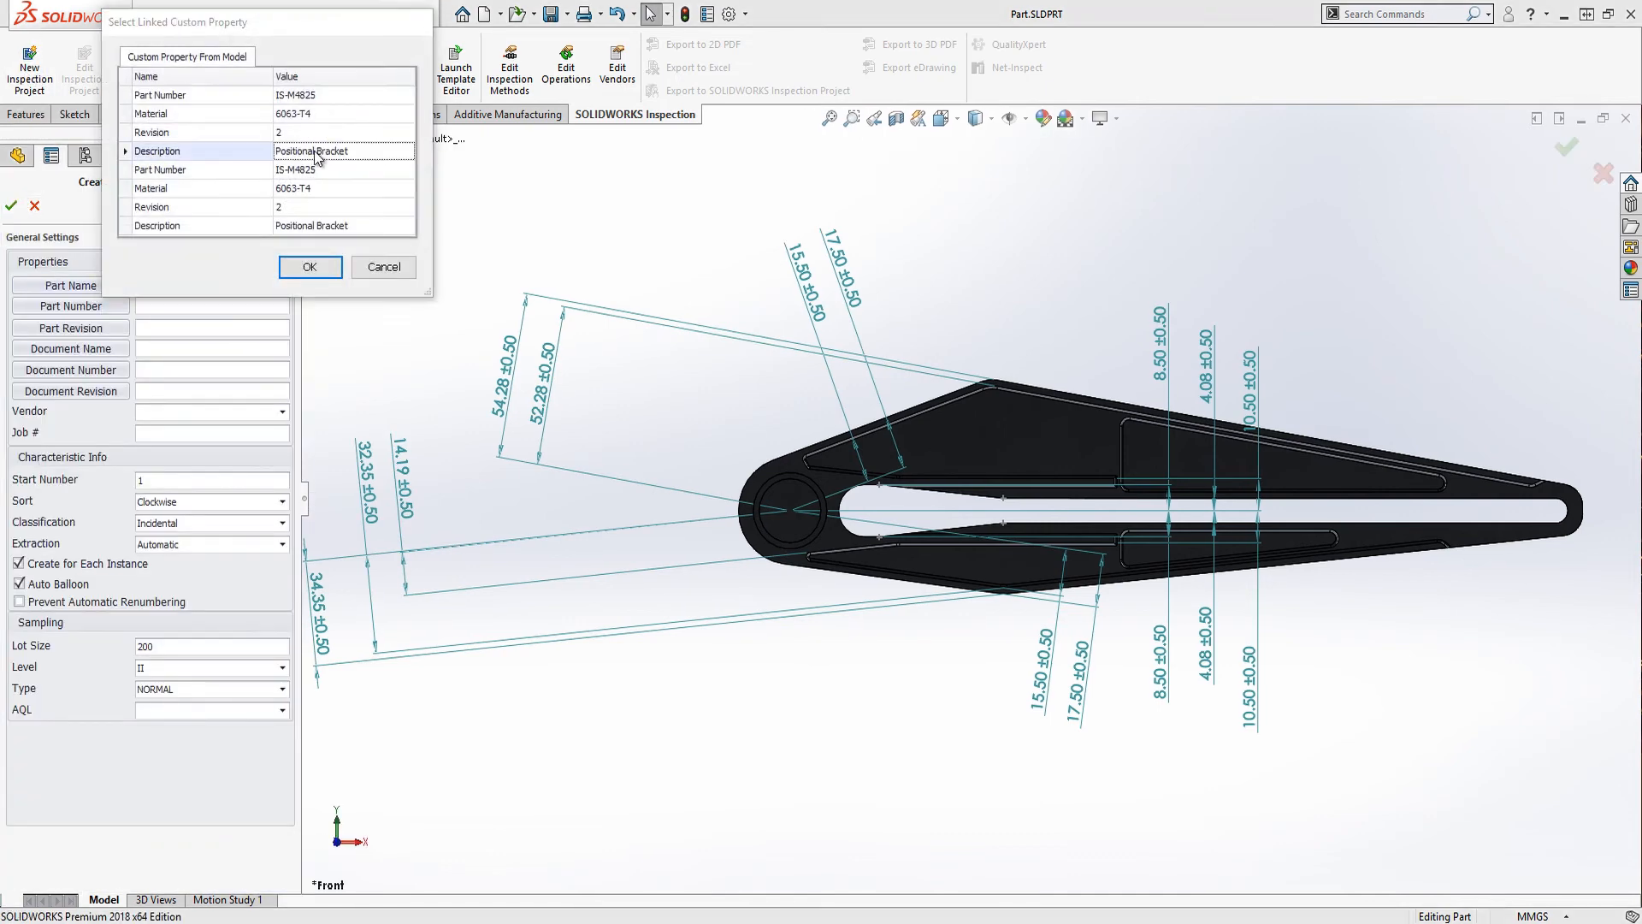
{"action": "left_click", "coordinate": [310, 267]}
{"action": "left_click", "coordinate": [71, 305]}
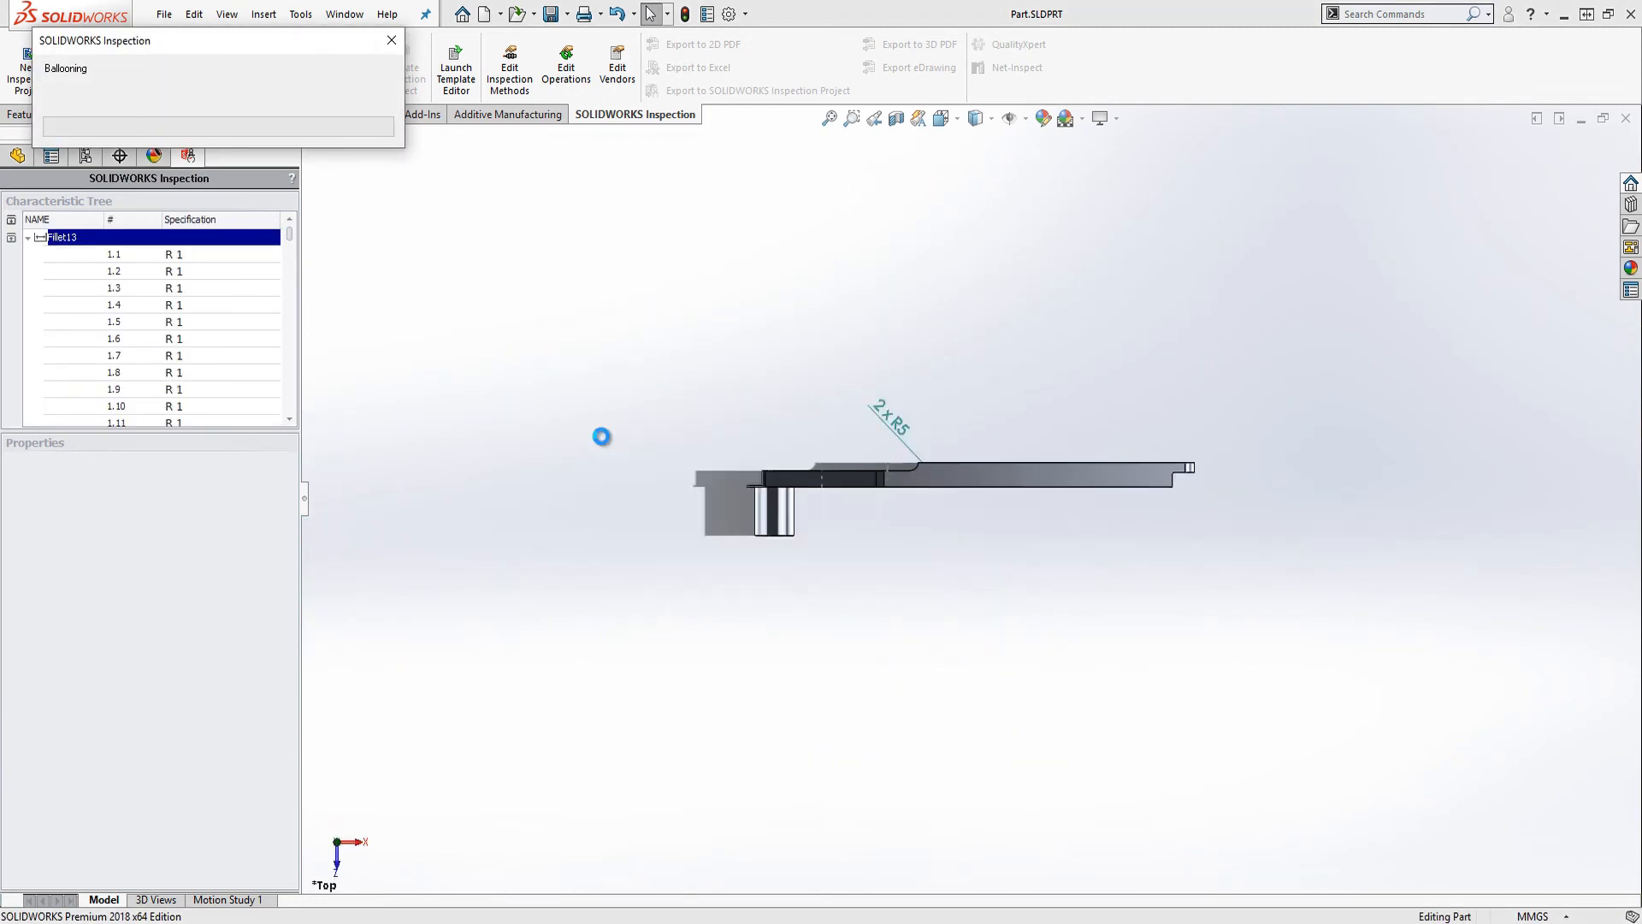
Inspect characteristic 10 in the Characteristic Tree and export the project to Excel as 3D File.xls with the AS9102.xlt template.
{"action": "left_click_drag", "start_coordinate": [289, 240], "coordinate": [291, 303]}
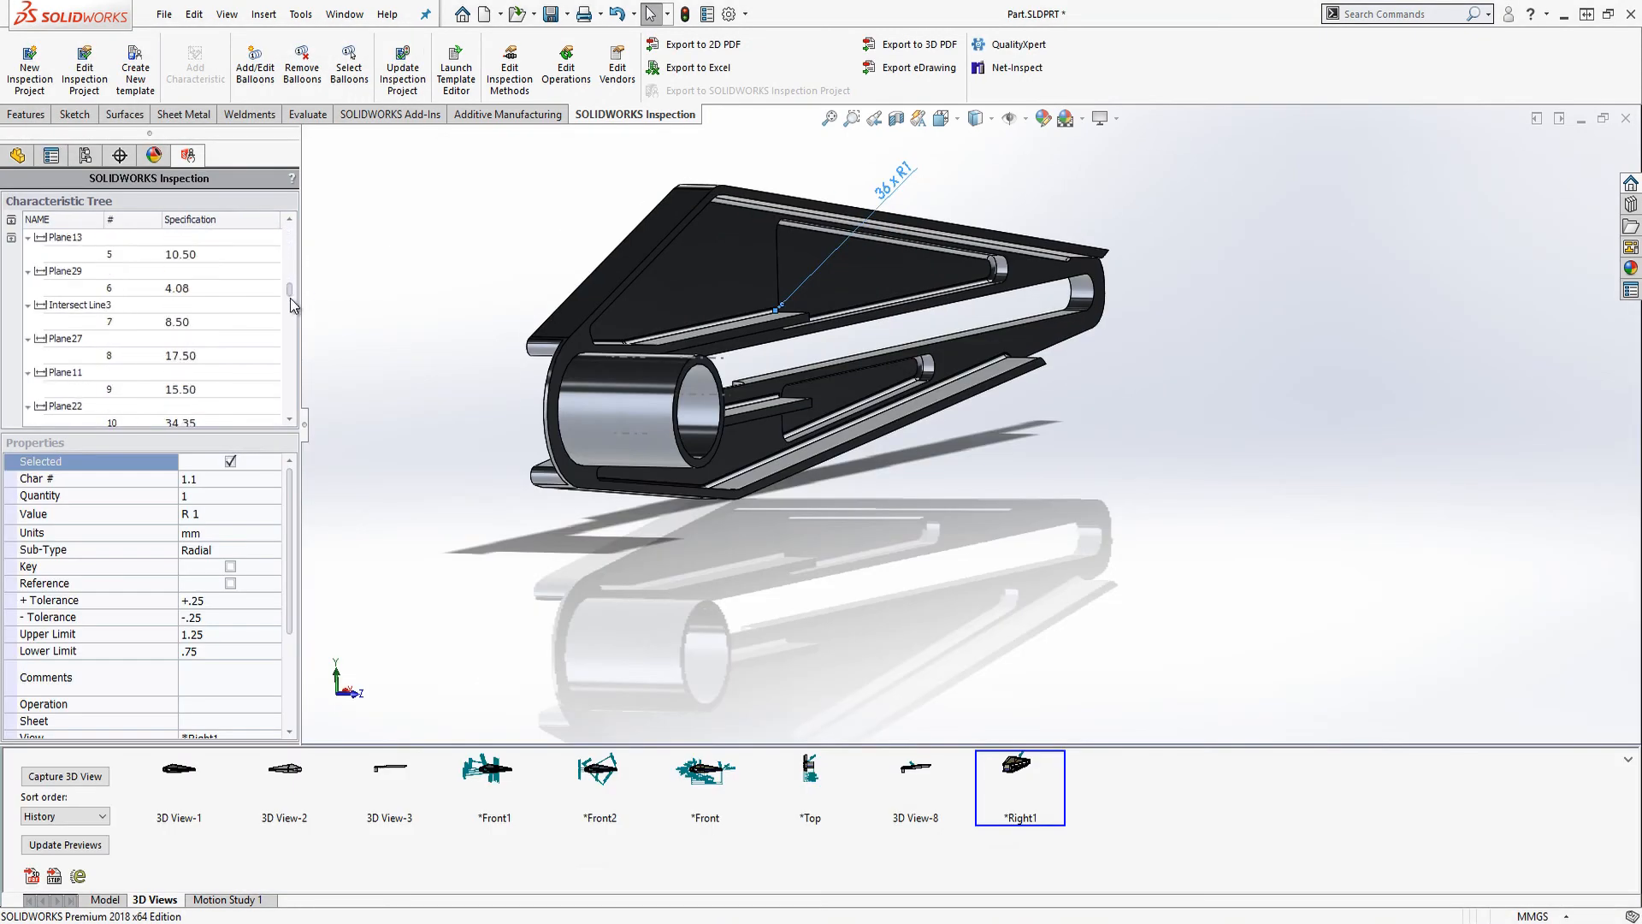
{"action": "left_click", "coordinate": [137, 339]}
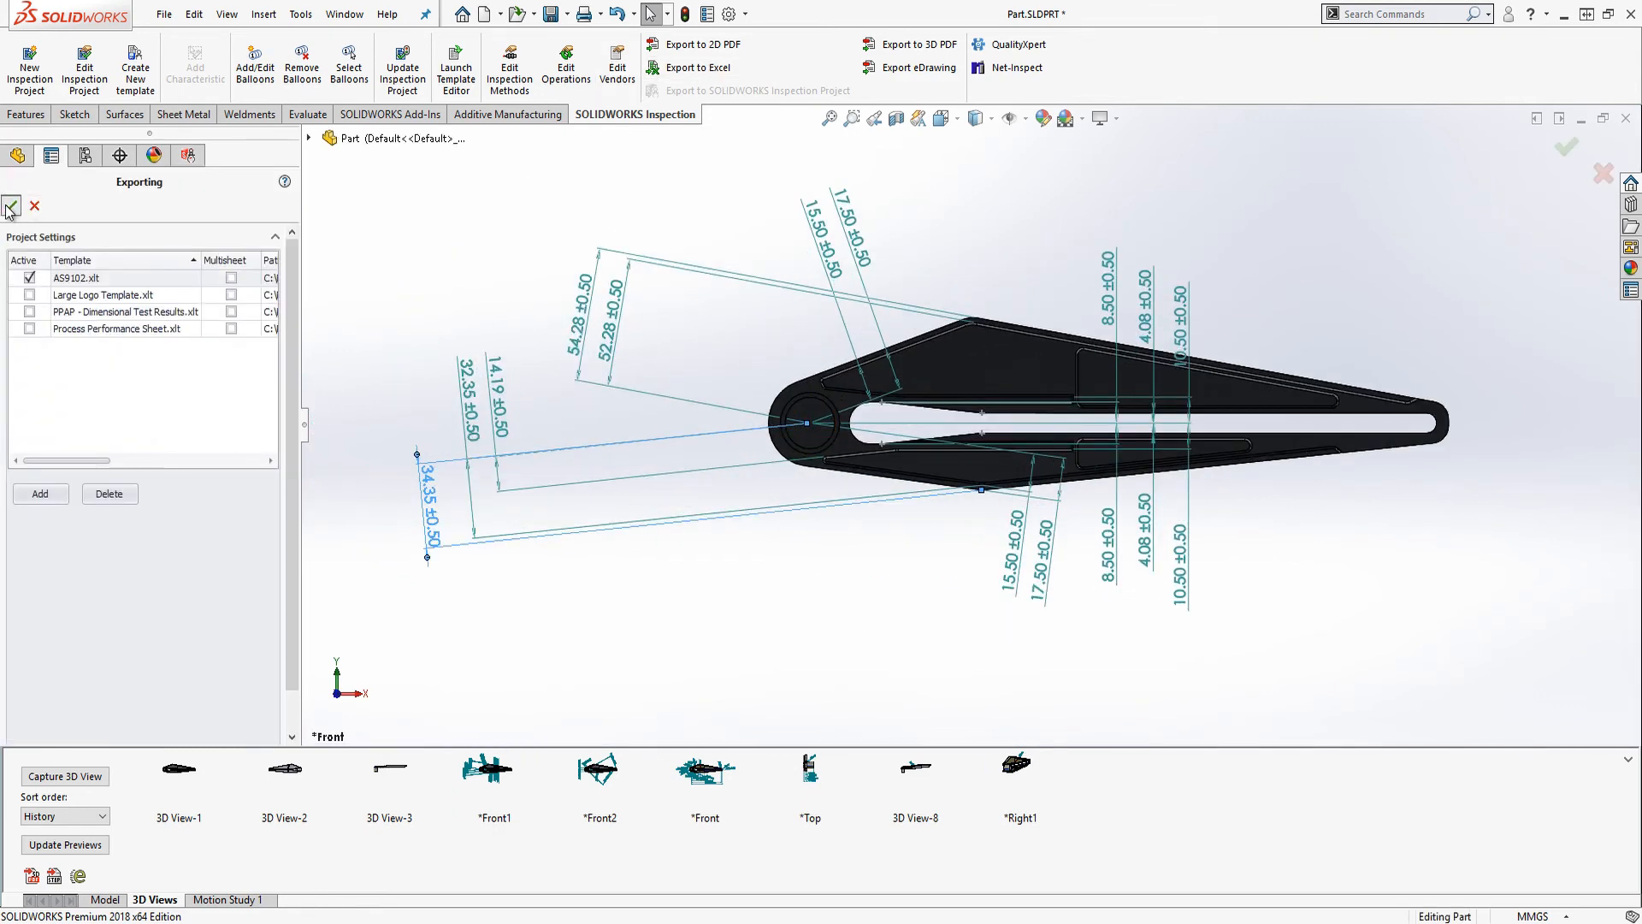
{"action": "left_click", "coordinate": [11, 206]}
{"action": "left_click", "coordinate": [708, 835]}
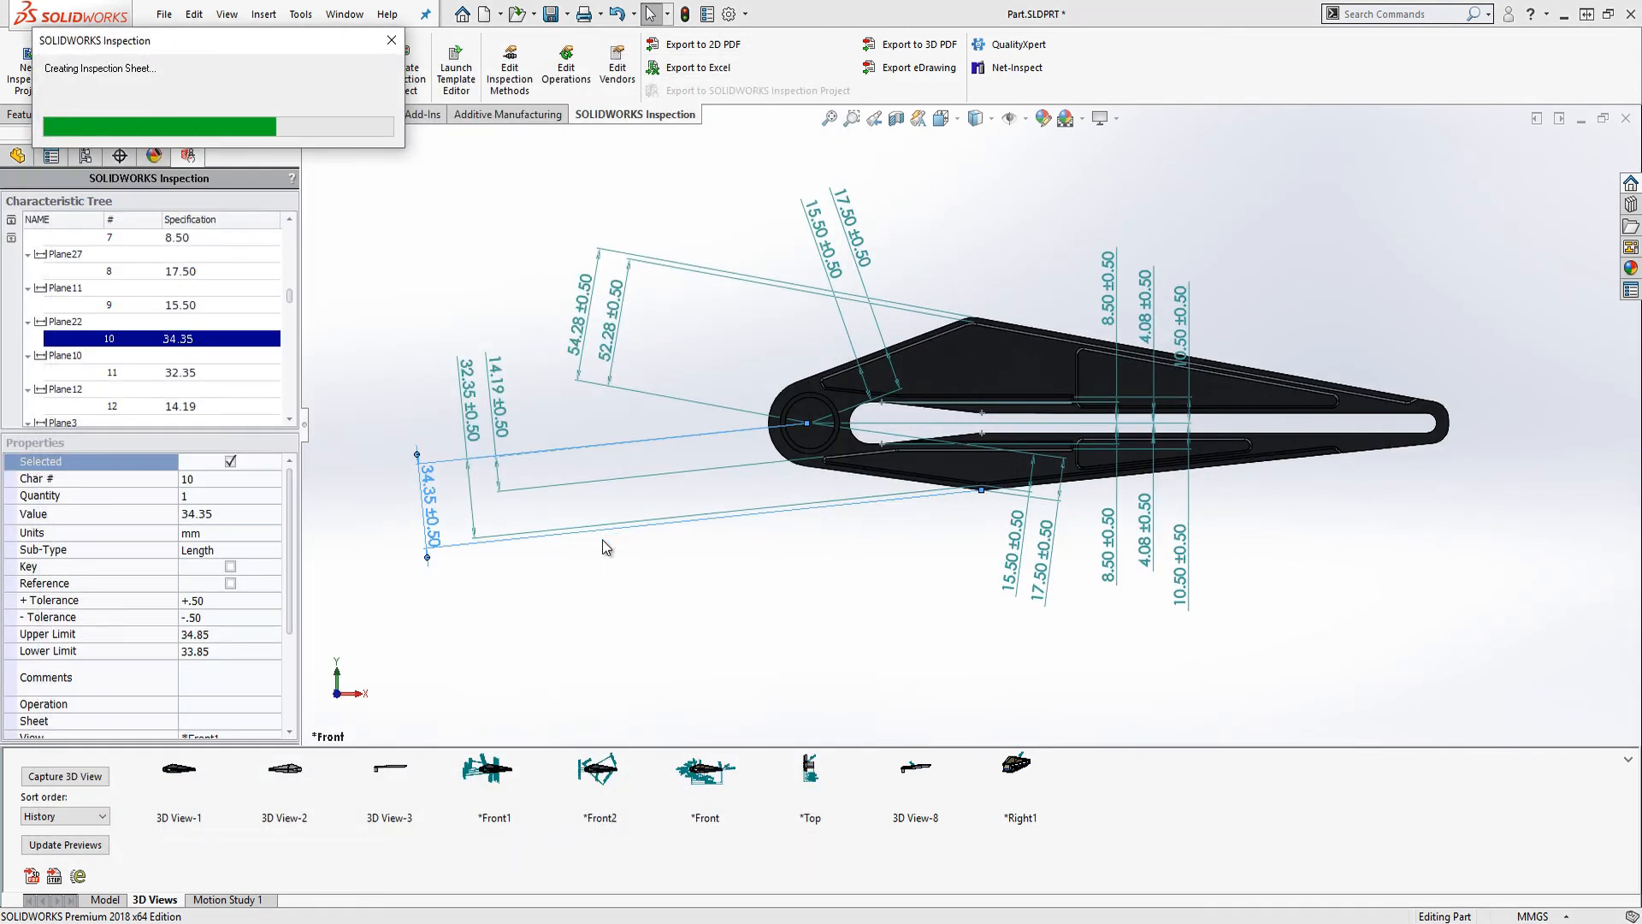
Review the characteristic rows on Form3 of the exported 3D File.xls report.
{"action": "scroll", "coordinate": [849, 508], "scroll_direction": "down", "scroll_amount": 16}
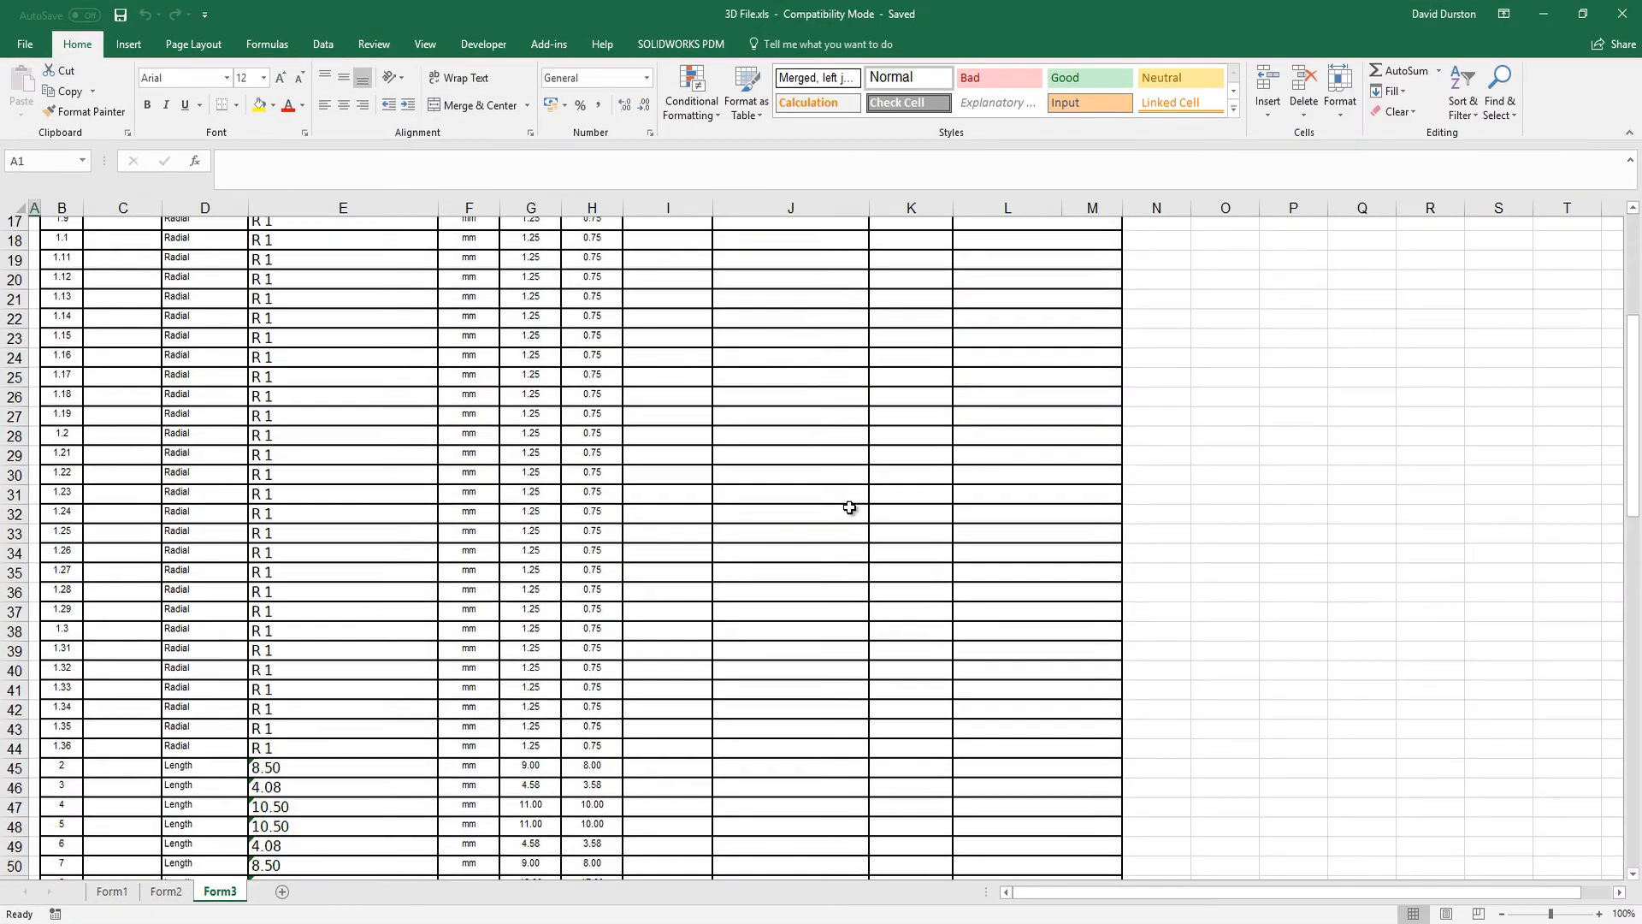
{"action": "scroll", "coordinate": [850, 514], "scroll_direction": "down", "scroll_amount": 13}
{"action": "scroll", "coordinate": [849, 514], "scroll_direction": "up", "scroll_amount": 20}
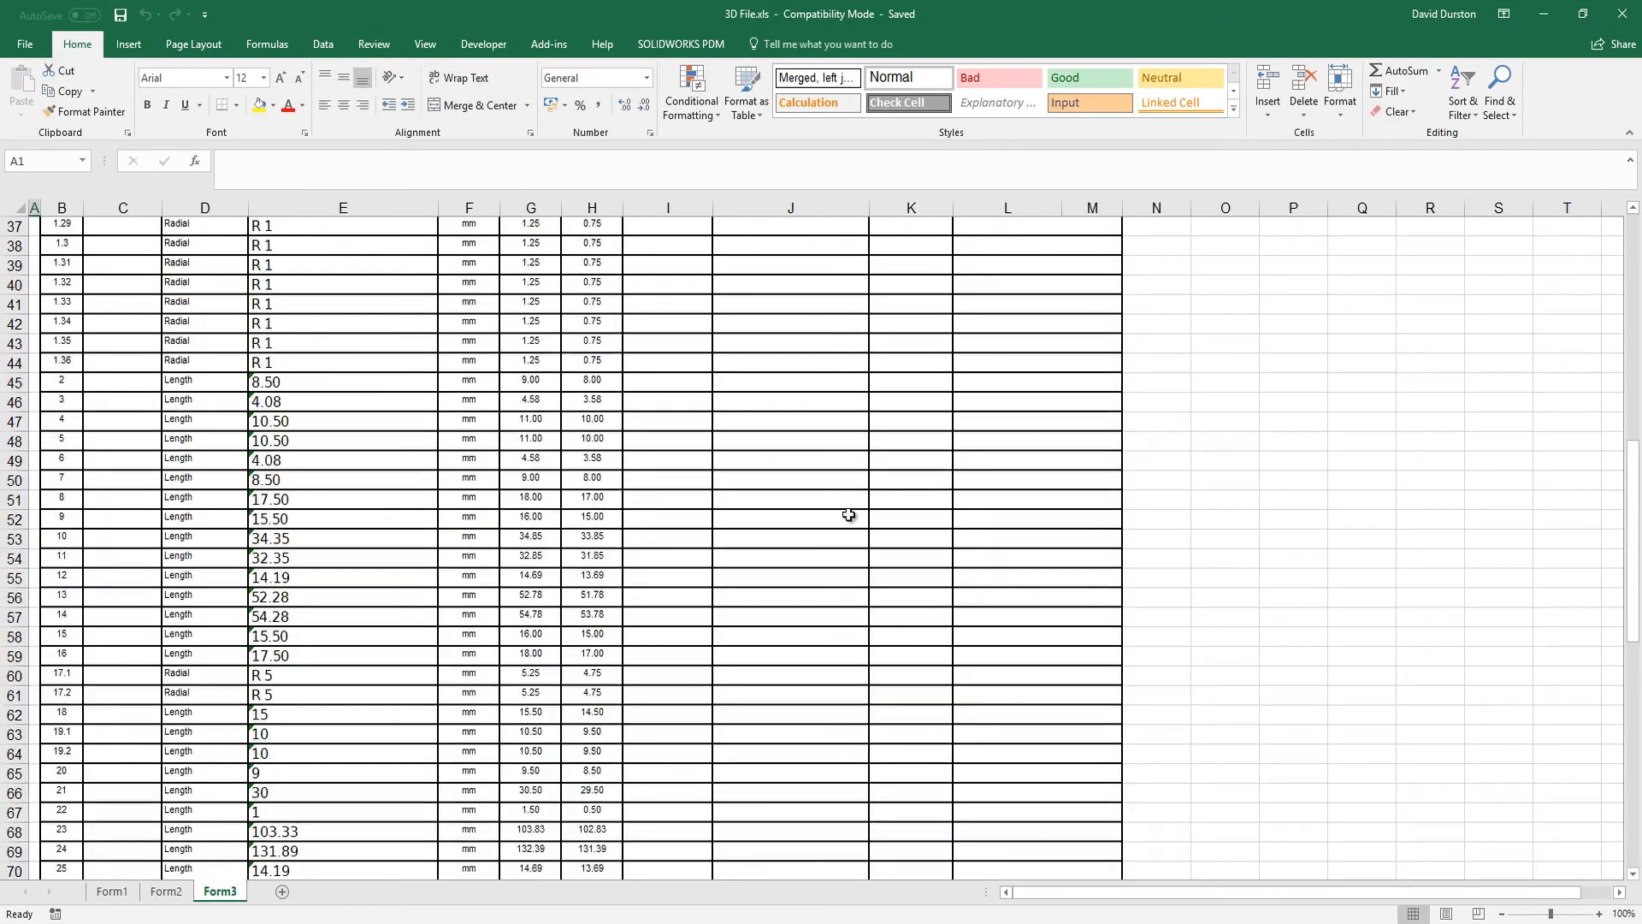